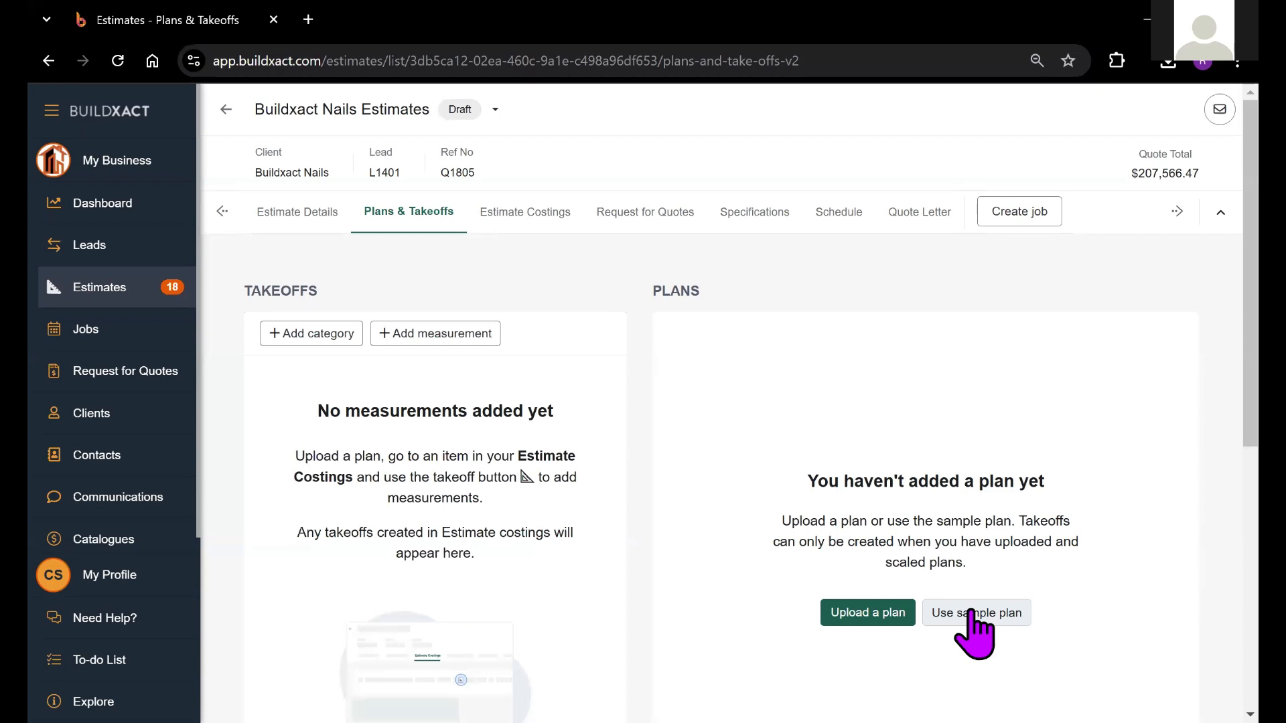
# Add the sample plan to the estimate and view its Ground Floor sheet in the plan manager
pyautogui.click(969, 613)
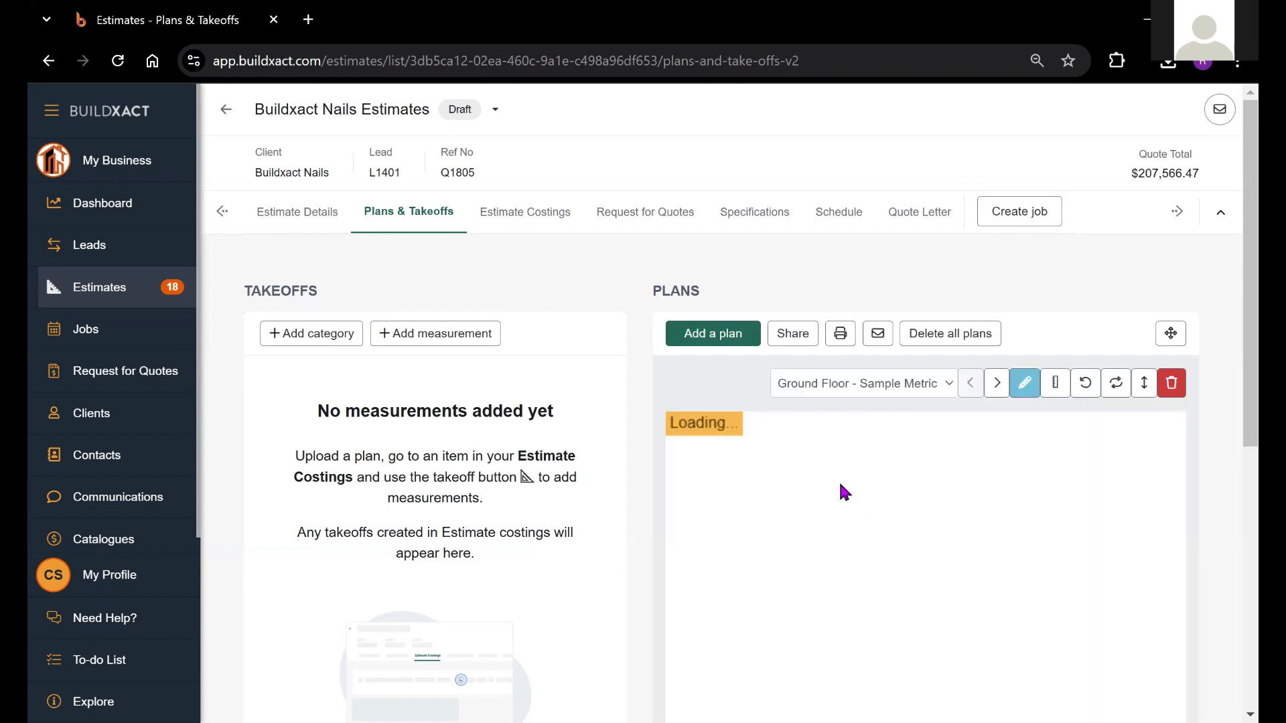
pyautogui.click(1055, 384)
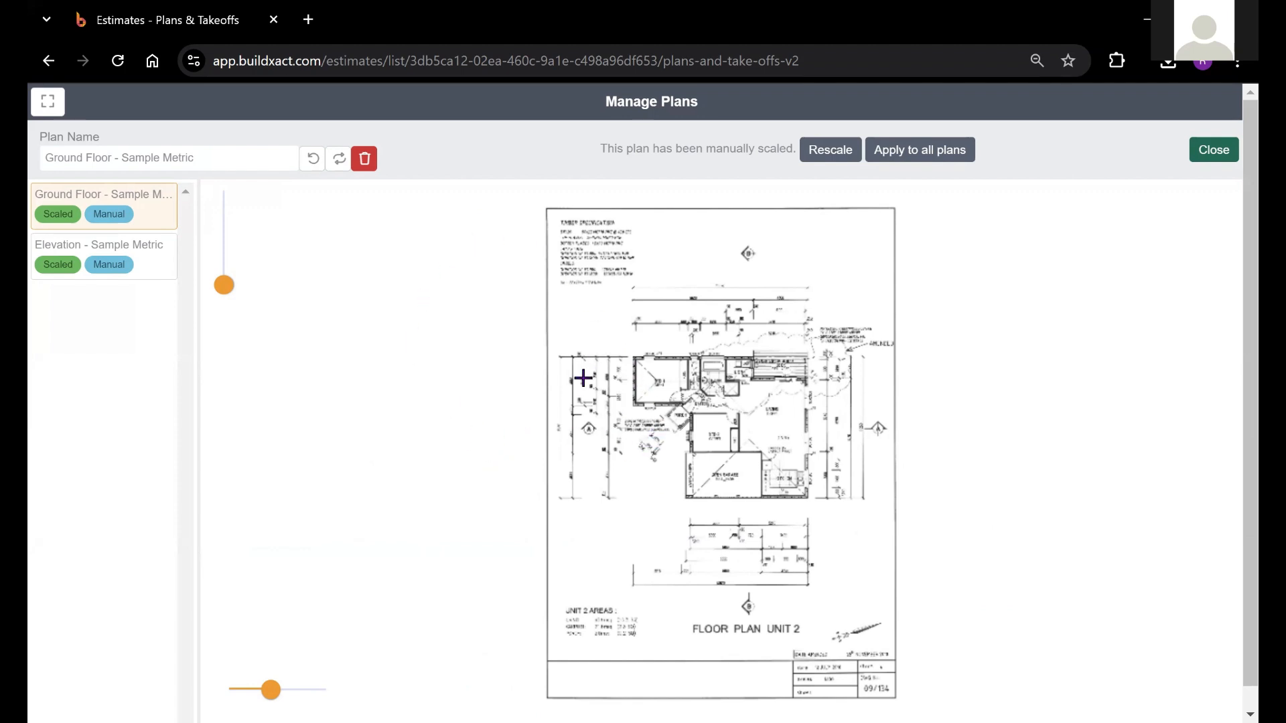
pyautogui.click(1200, 154)
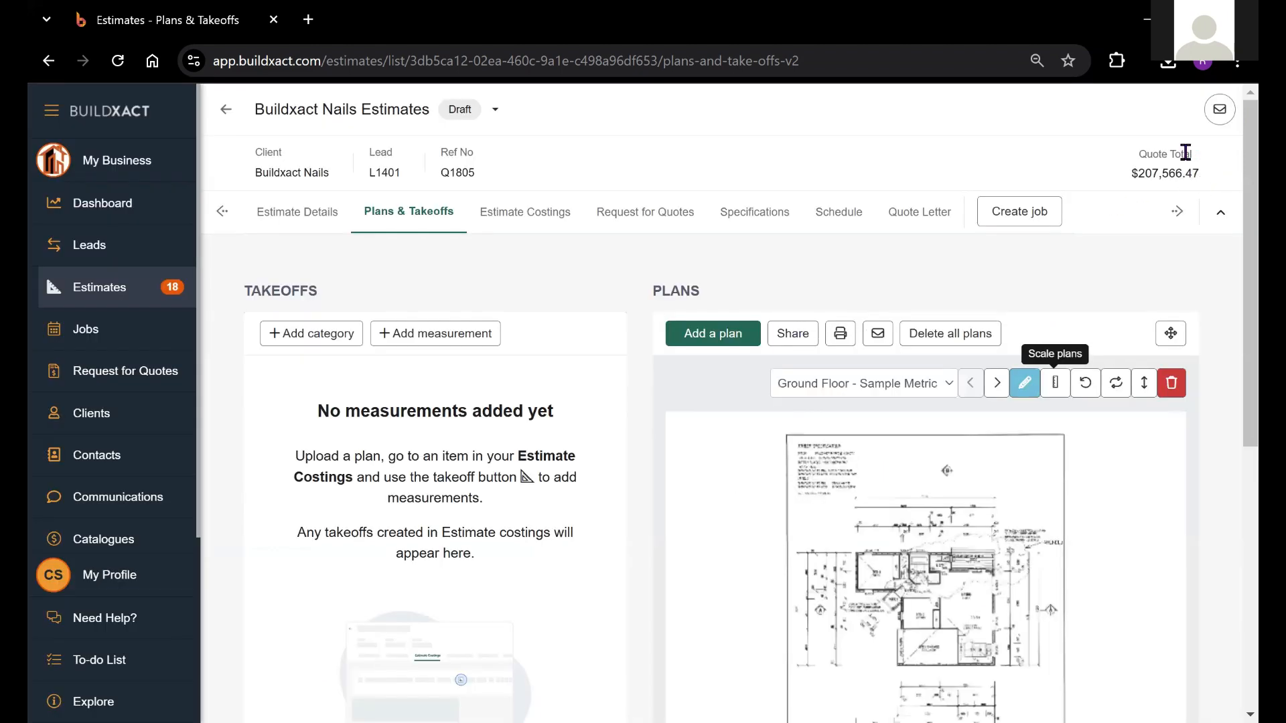
# Delete all plans from the estimate
pyautogui.click(982, 348)
pyautogui.click(810, 449)
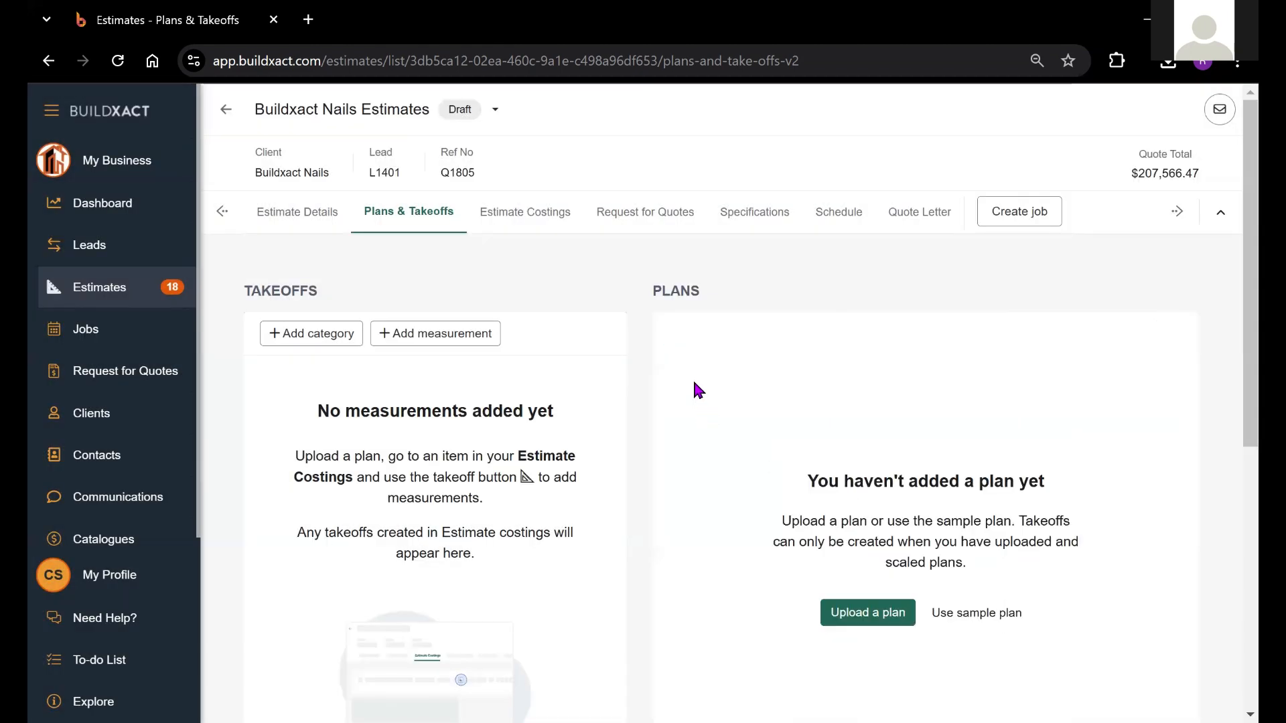
# Import all pages of Plans - DEMO (S).pdf and proceed to scaling the plans
pyautogui.click(859, 620)
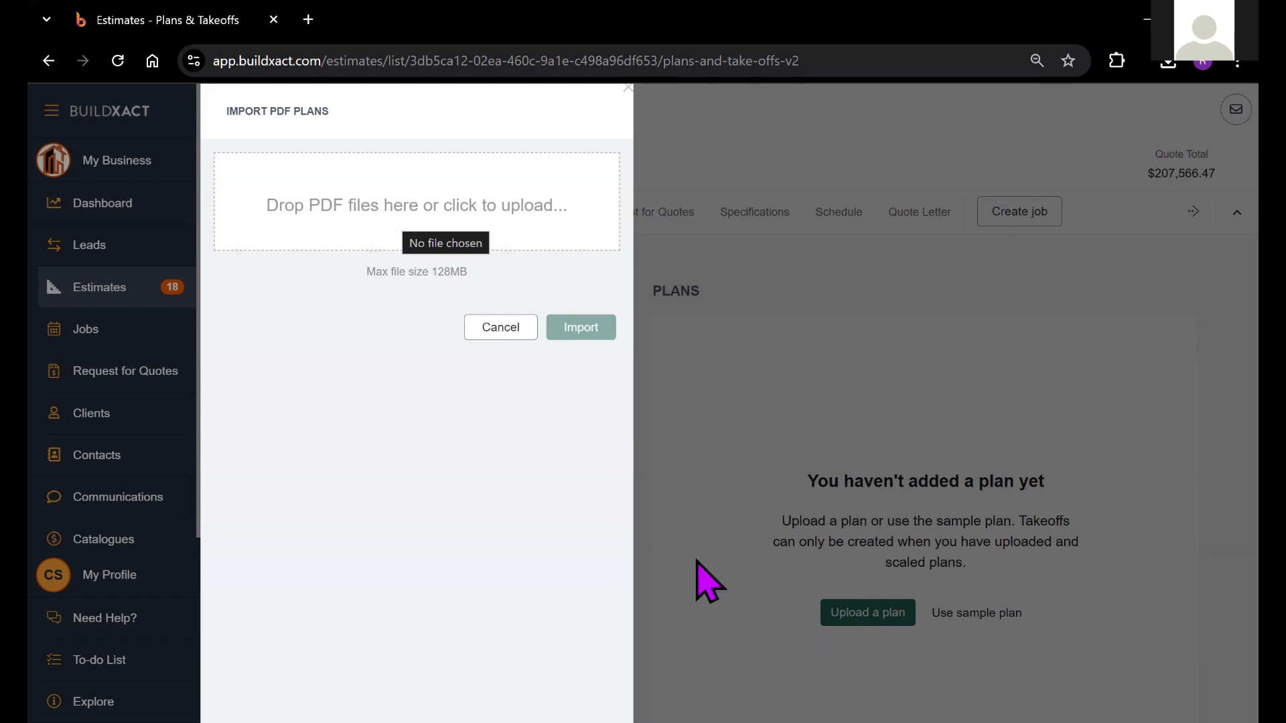
pyautogui.click(391, 225)
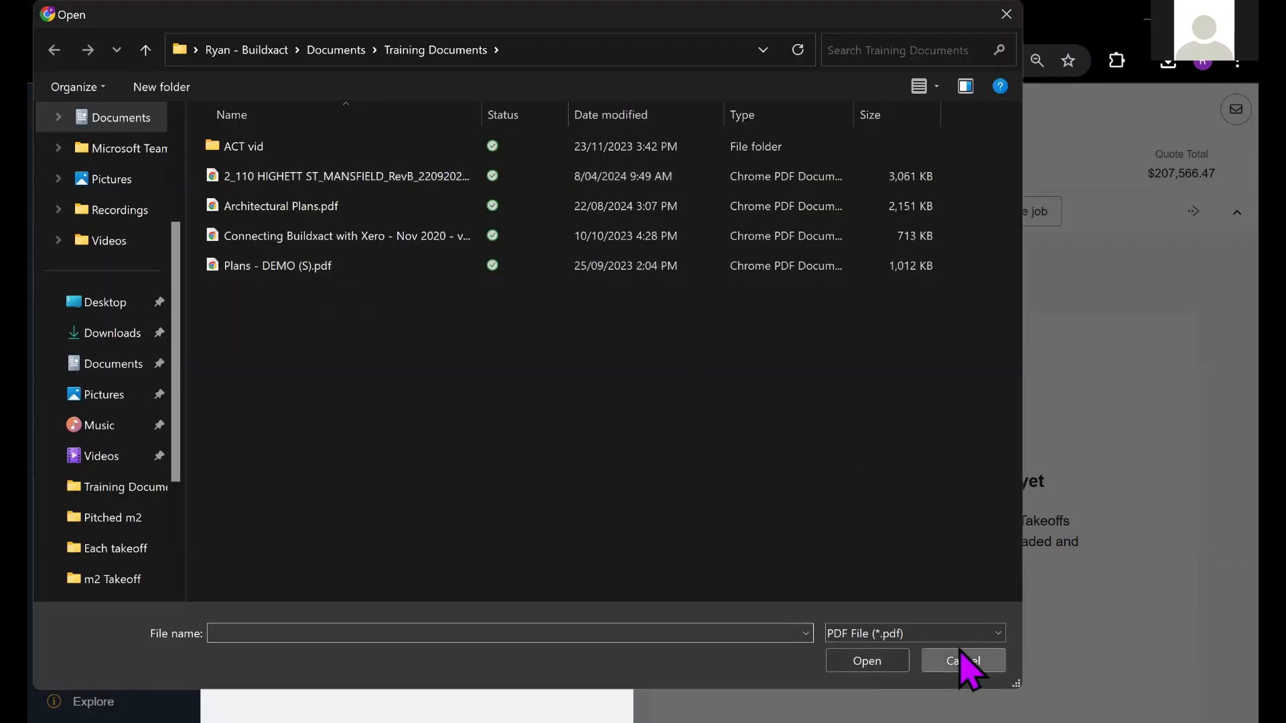
pyautogui.click(962, 654)
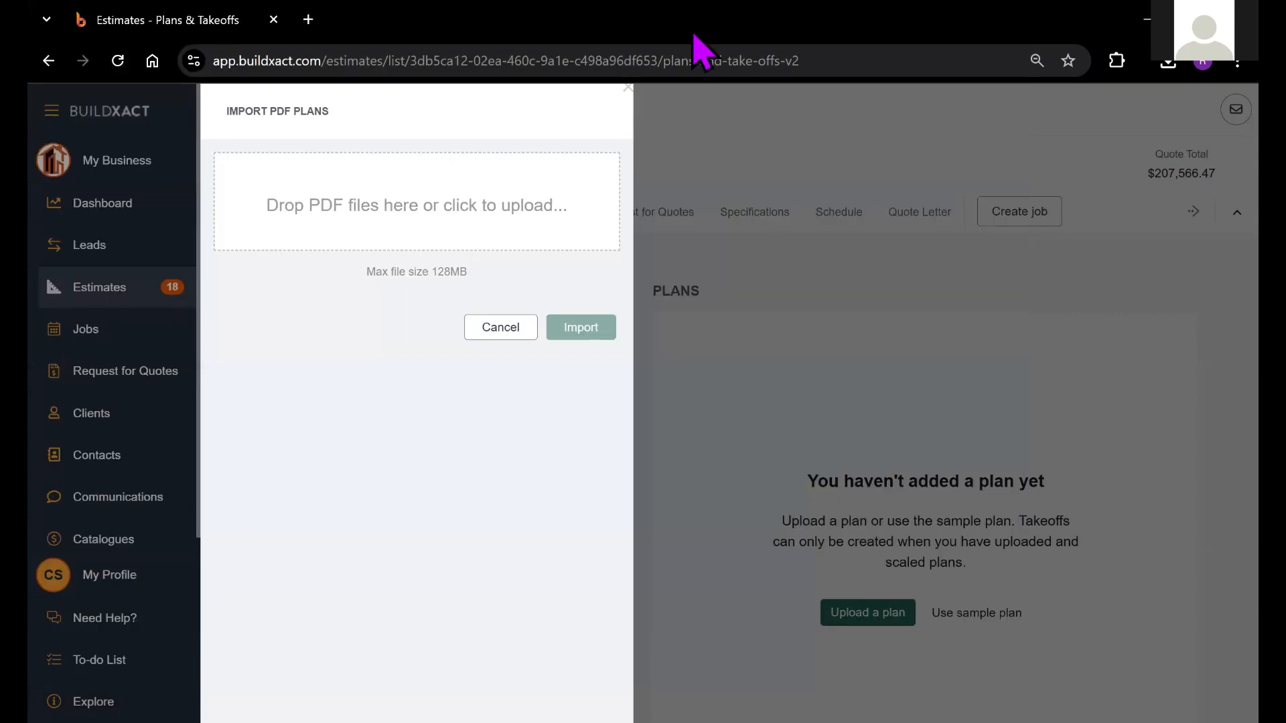
pyautogui.moveTo(693, 33); pyautogui.dragTo(337, 208)
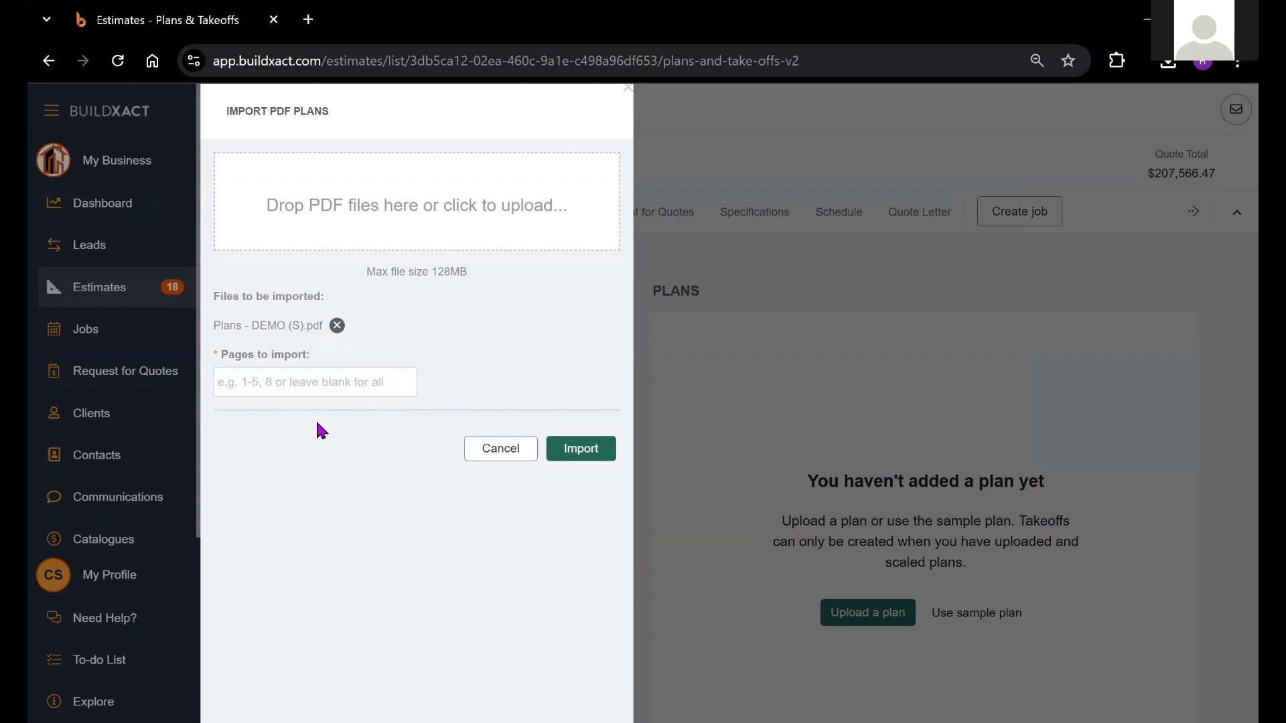
pyautogui.click(589, 450)
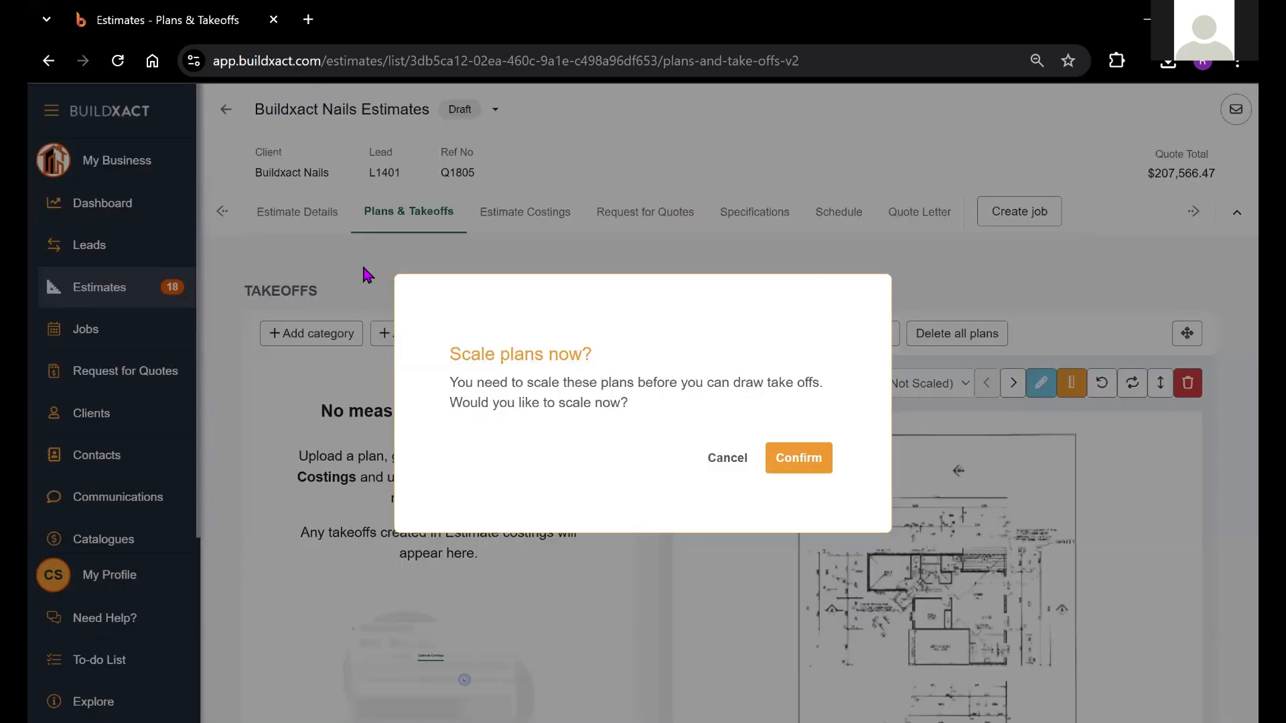
pyautogui.click(808, 462)
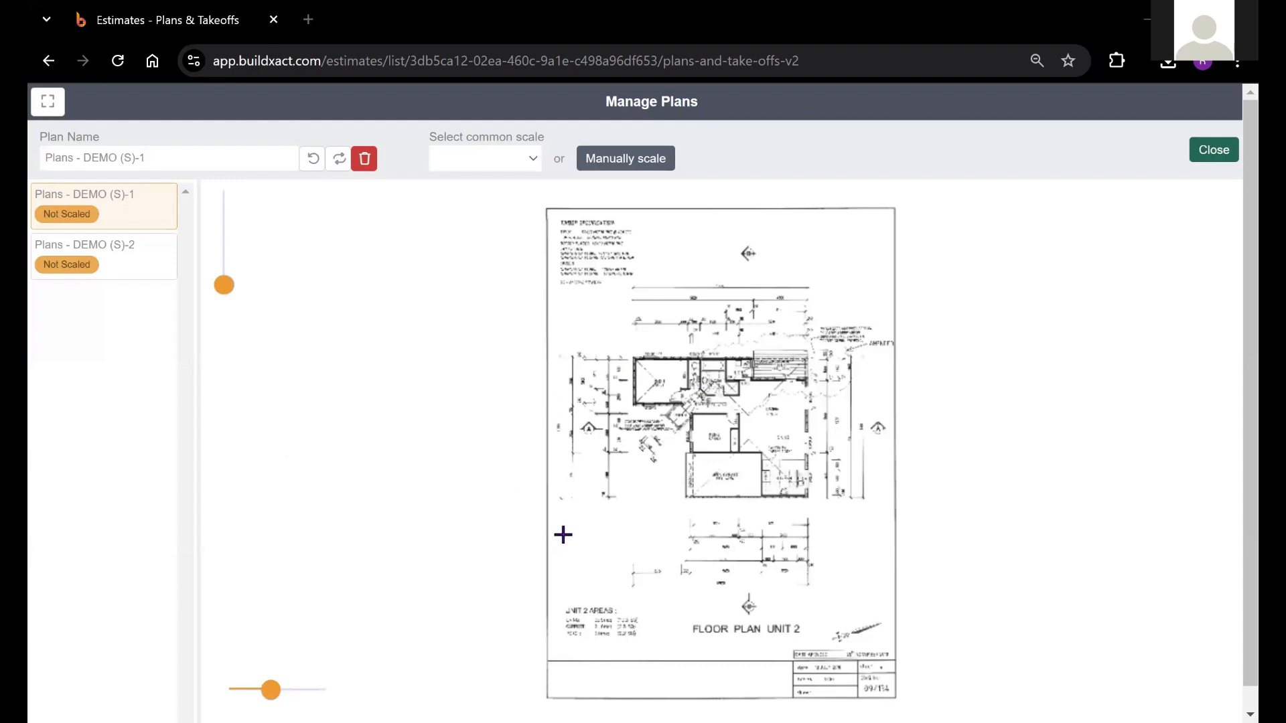
# Examine the first page's floor plan rooms and dimensions up close, and view the elevations on the second page
pyautogui.moveTo(721, 499); pyautogui.dragTo(540, 431)
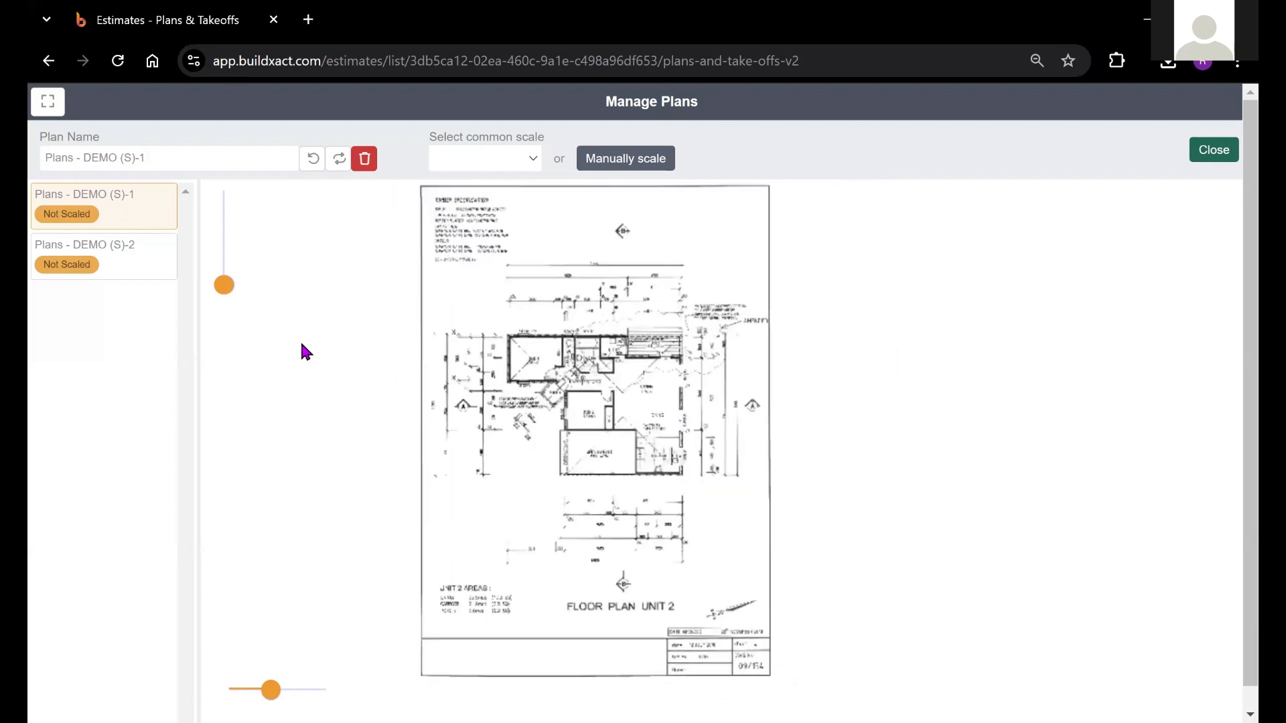
pyautogui.click(223, 287)
pyautogui.moveTo(225, 290); pyautogui.dragTo(226, 285)
pyautogui.moveTo(377, 391); pyautogui.dragTo(660, 400)
pyautogui.moveTo(464, 347); pyautogui.dragTo(538, 293)
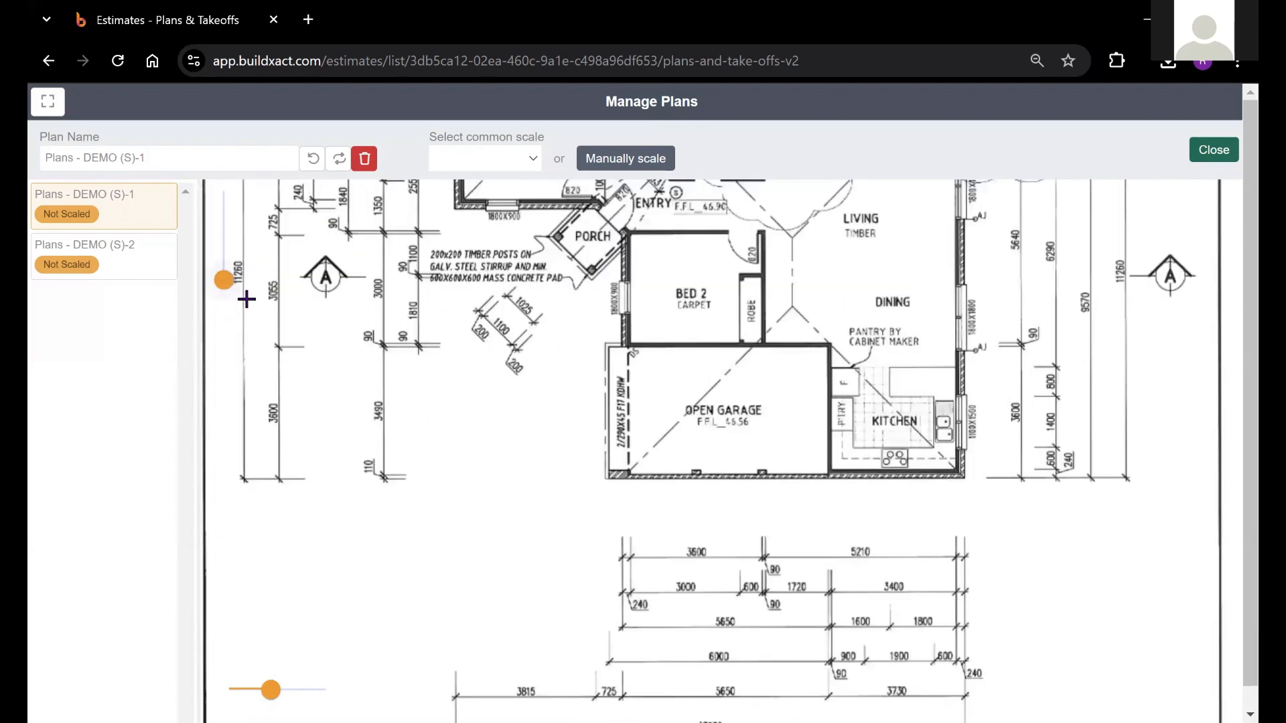
pyautogui.scroll(1, 246, 336)
pyautogui.scroll(5, 315, 365)
pyautogui.scroll(-4, 323, 365)
pyautogui.moveTo(224, 279); pyautogui.dragTo(224, 281)
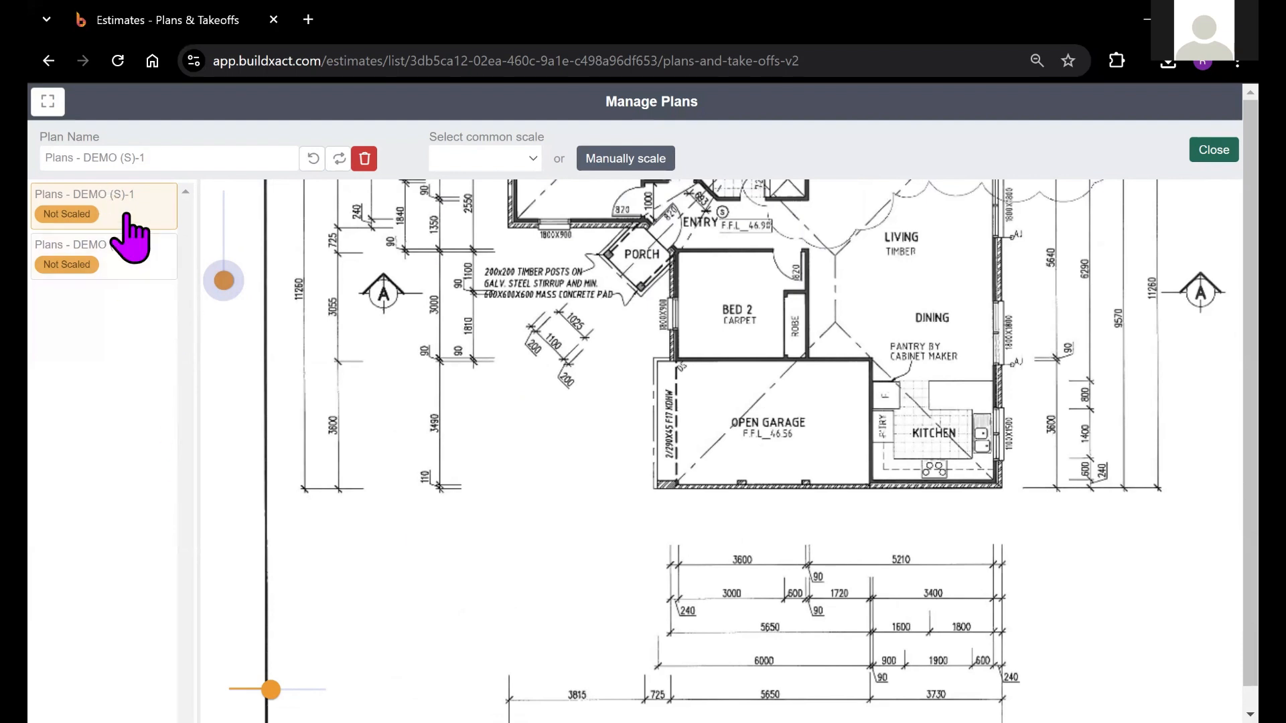
pyautogui.click(132, 256)
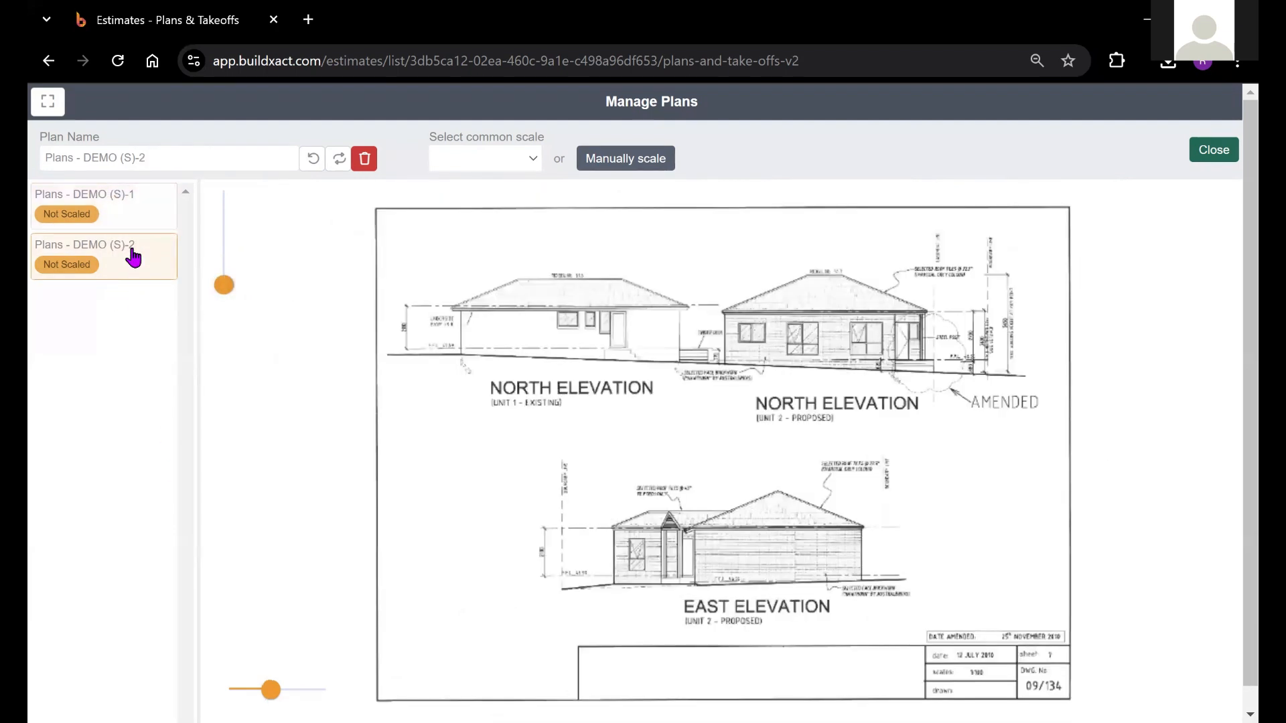
# Rename the first plan page as Floorplan
pyautogui.click(137, 217)
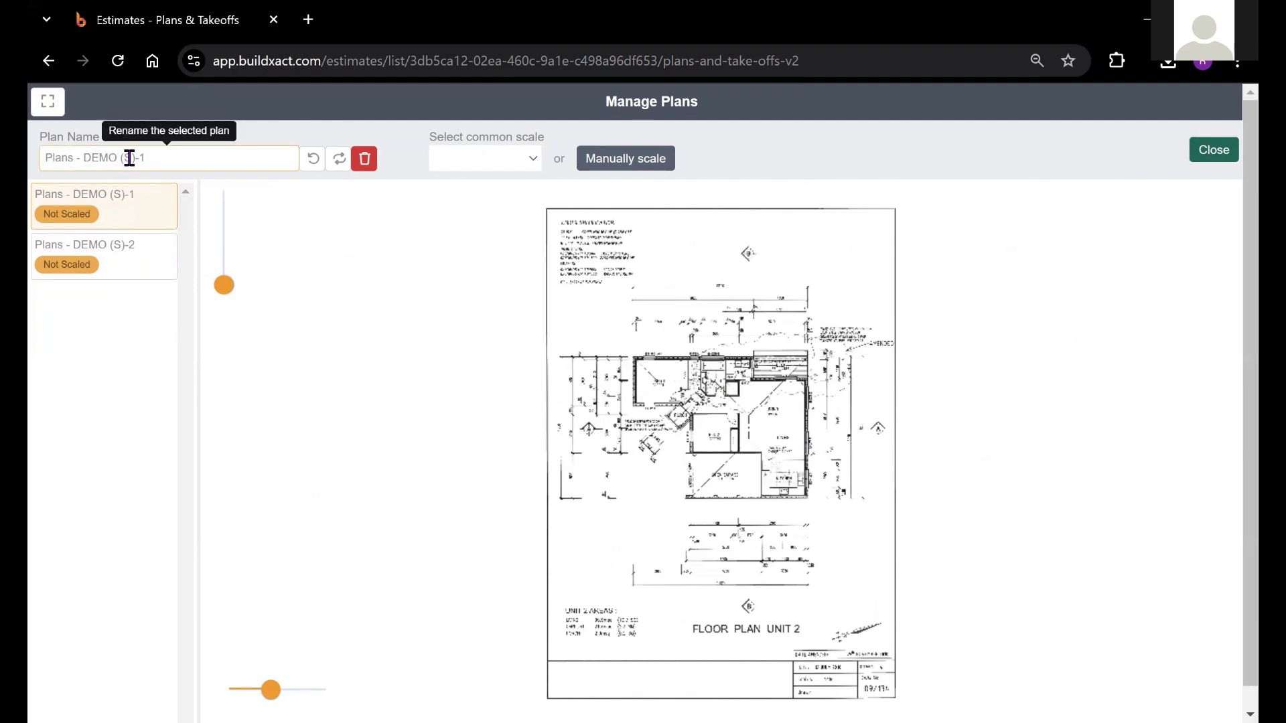
pyautogui.moveTo(145, 163); pyautogui.dragTo(38, 161)
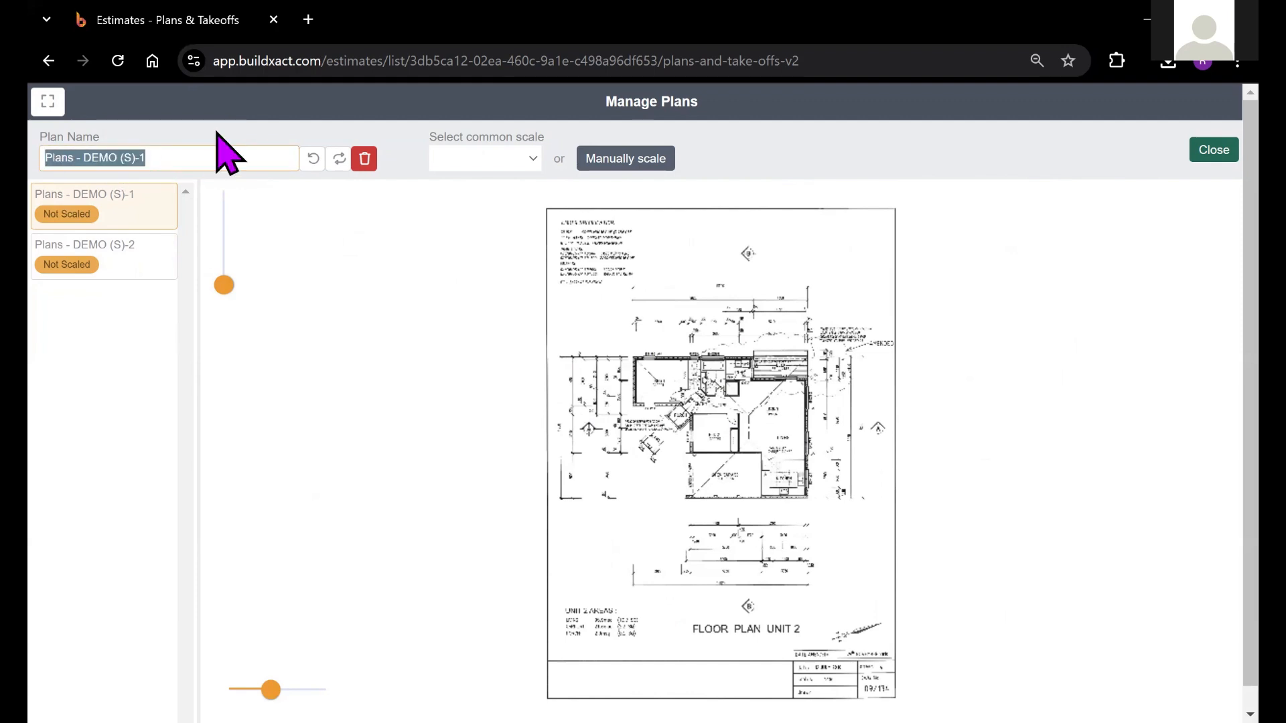
pyautogui.write('Floorplan')
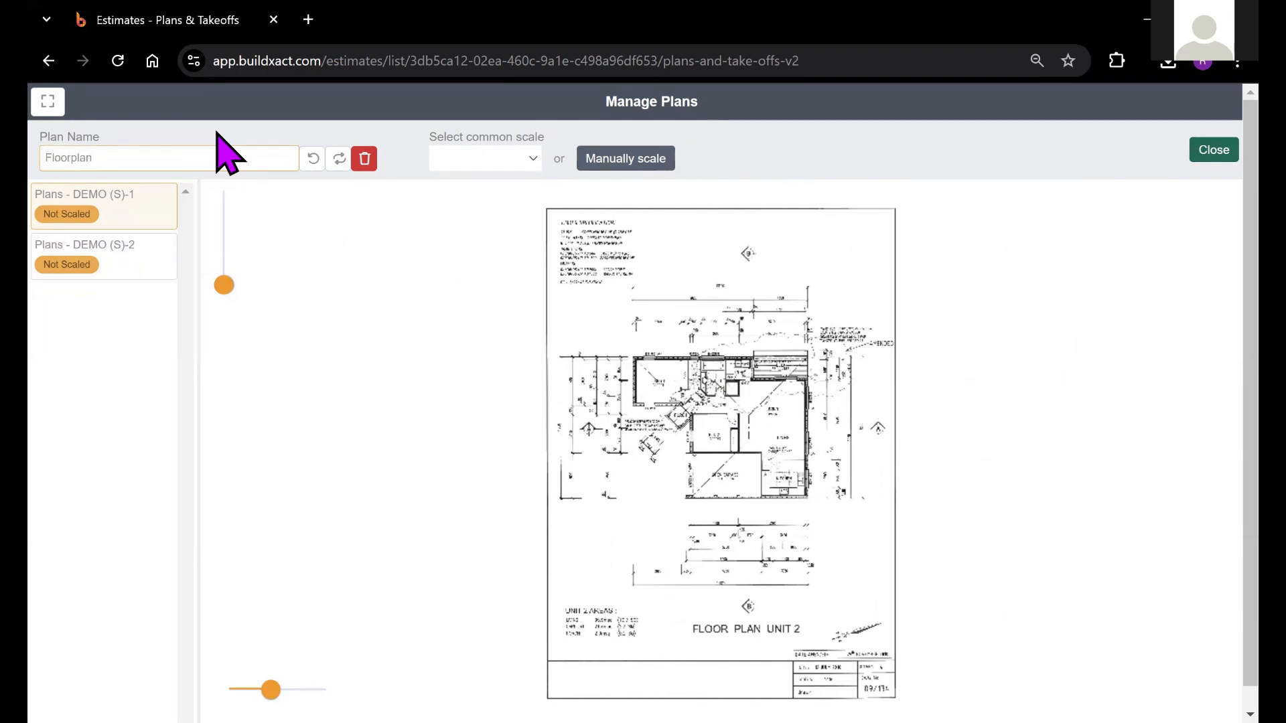
# Rename the second plan page as Elevation
pyautogui.click(167, 274)
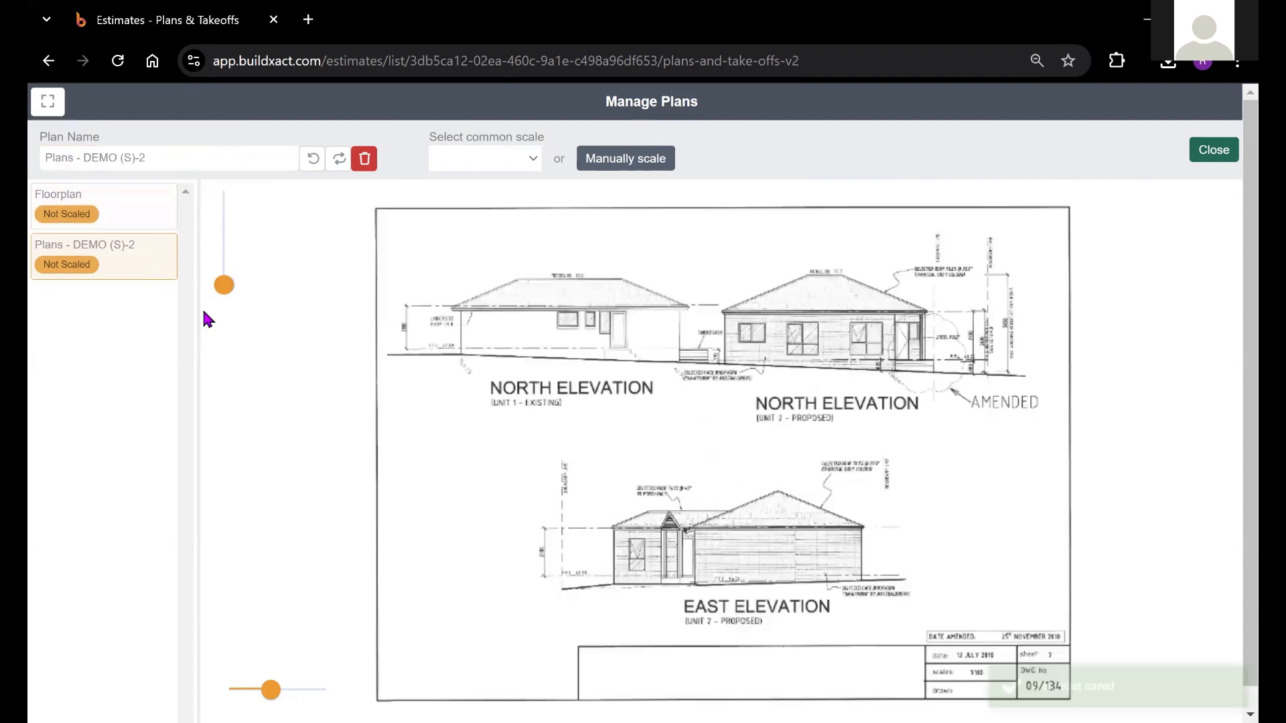
pyautogui.moveTo(215, 159); pyautogui.dragTo(37, 165)
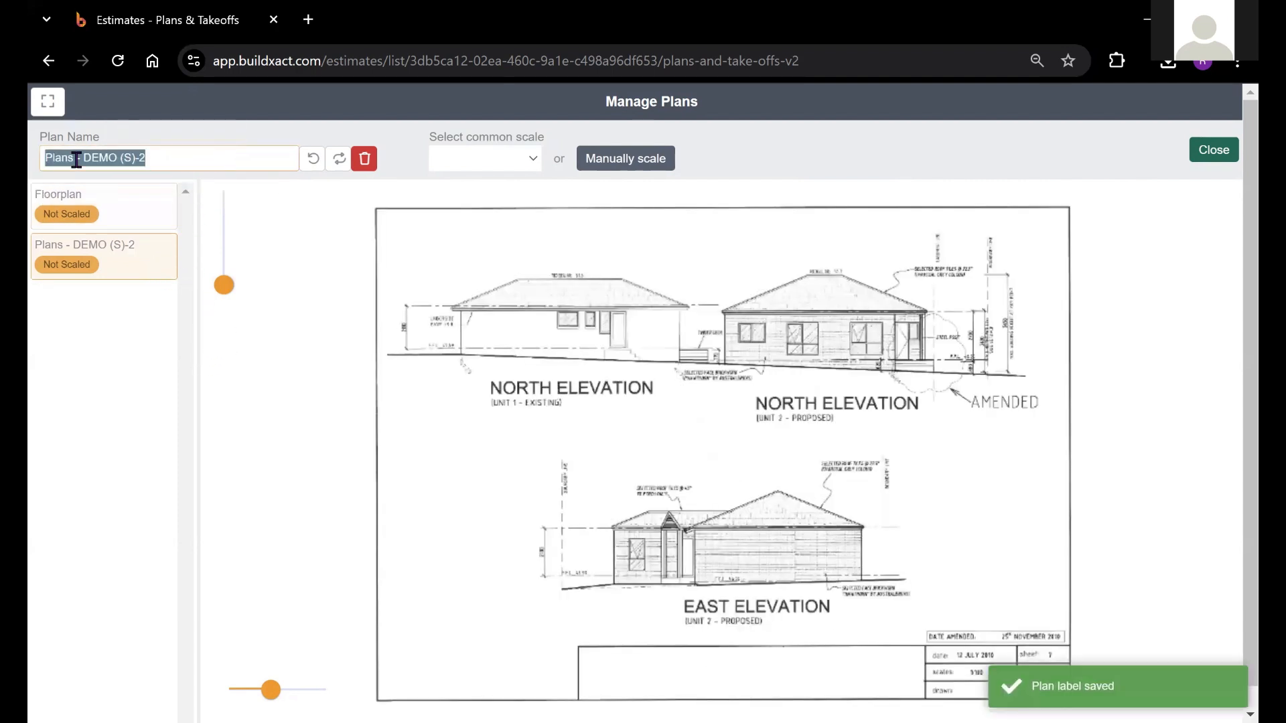
pyautogui.write('Elevation')
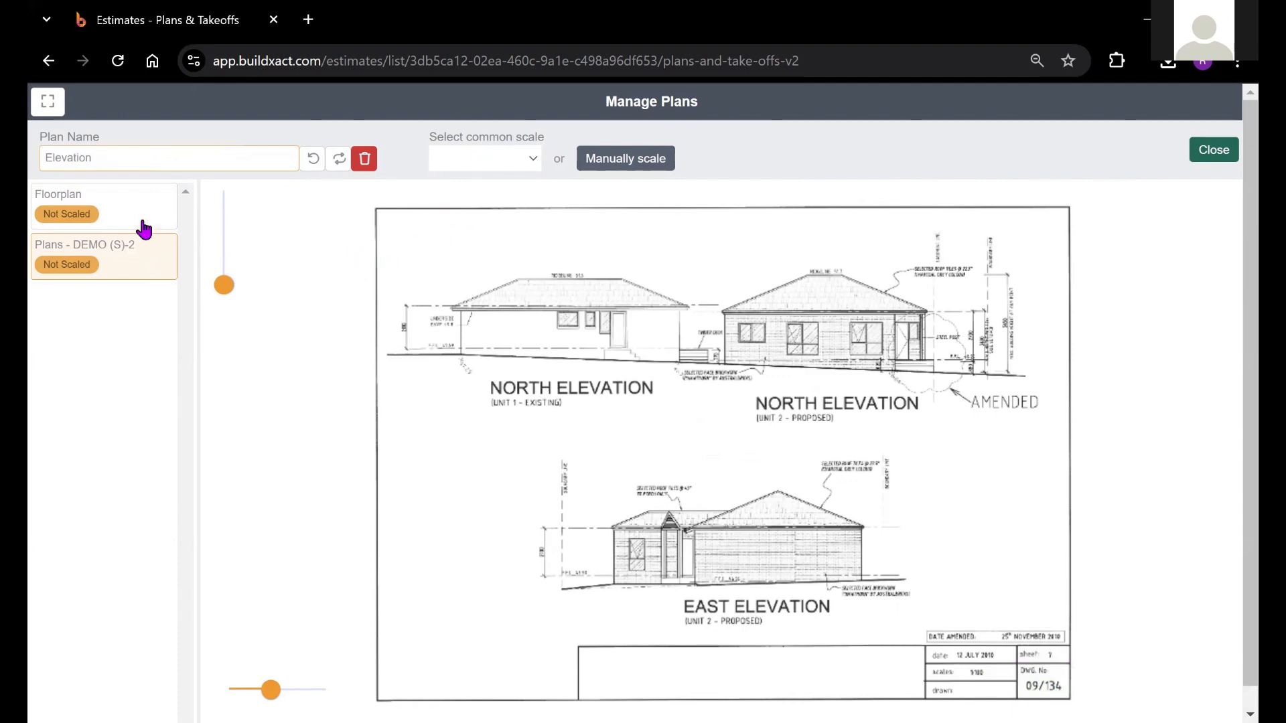
pyautogui.click(163, 233)
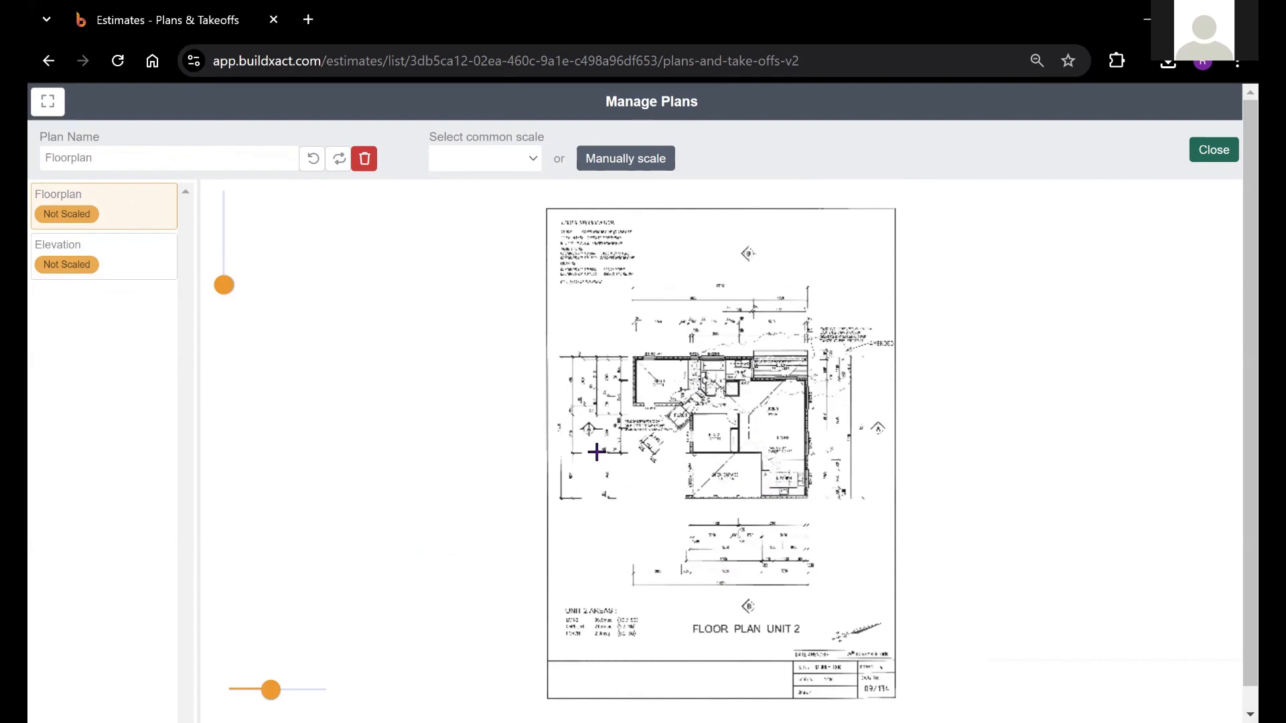
# Try changing the orientation of the Floorplan page
pyautogui.click(312, 160)
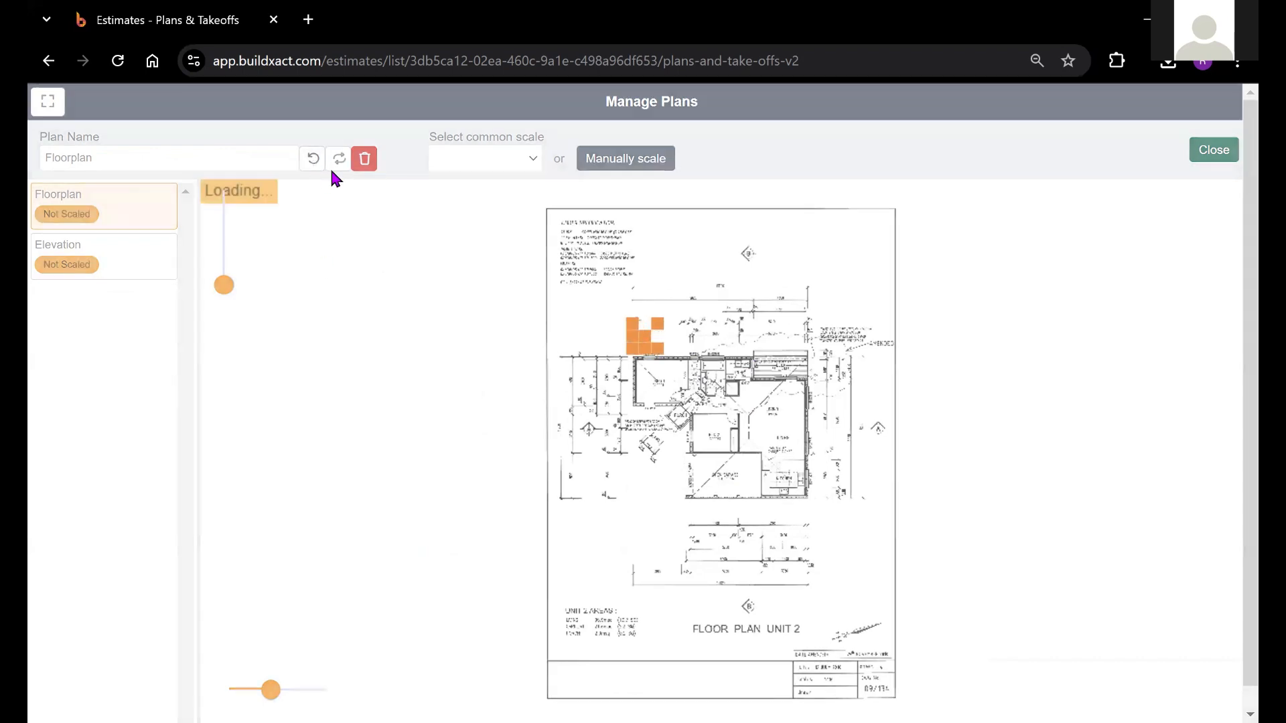
pyautogui.click(339, 158)
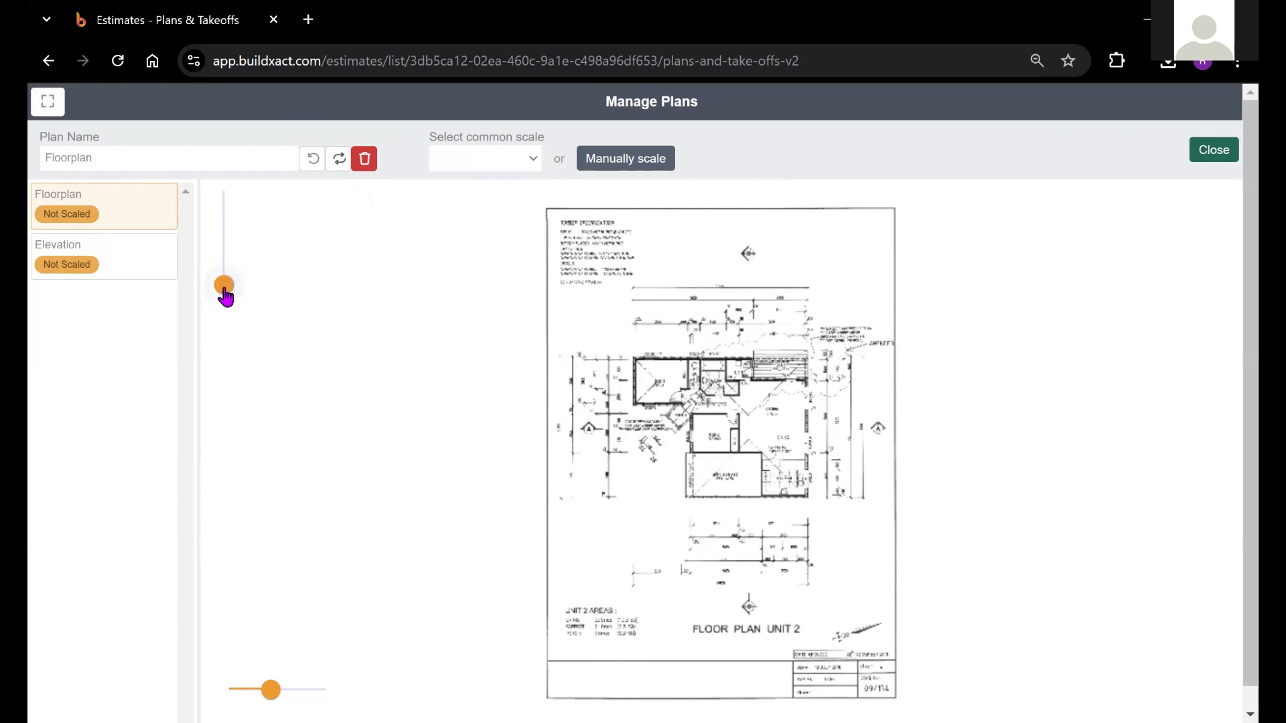
# Check the drawing scale in the Floorplan page's title block and look over the floor plan
pyautogui.moveTo(229, 293); pyautogui.dragTo(231, 285)
pyautogui.moveTo(942, 589); pyautogui.dragTo(615, 362)
pyautogui.moveTo(809, 564); pyautogui.dragTo(791, 281)
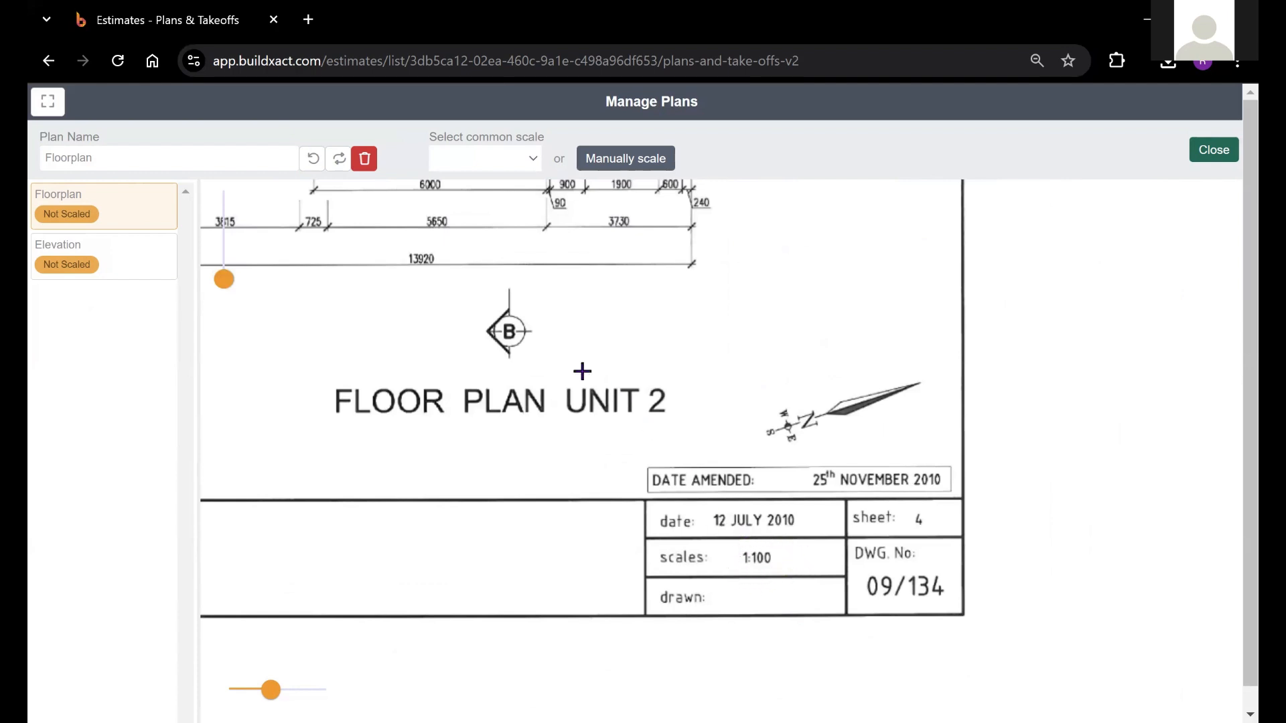
pyautogui.moveTo(524, 330); pyautogui.dragTo(647, 409)
pyautogui.moveTo(224, 279); pyautogui.dragTo(223, 284)
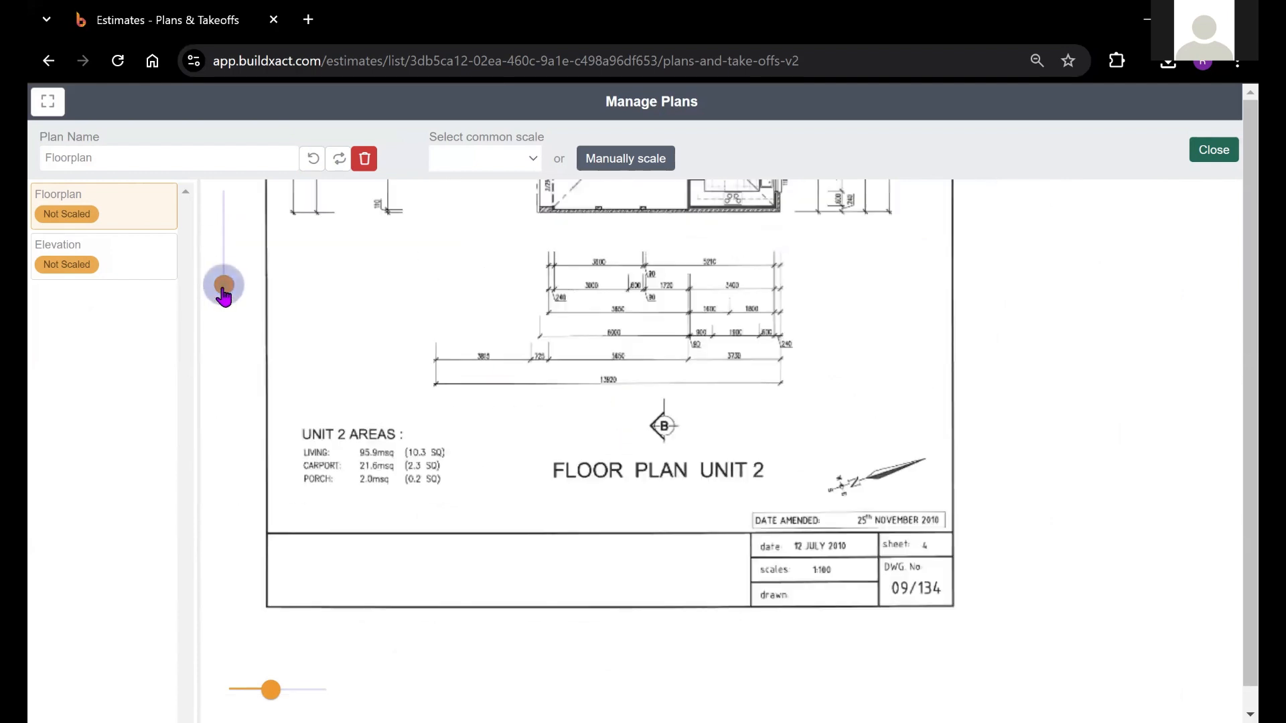
pyautogui.scroll(3, 589, 509)
pyautogui.scroll(3, 618, 525)
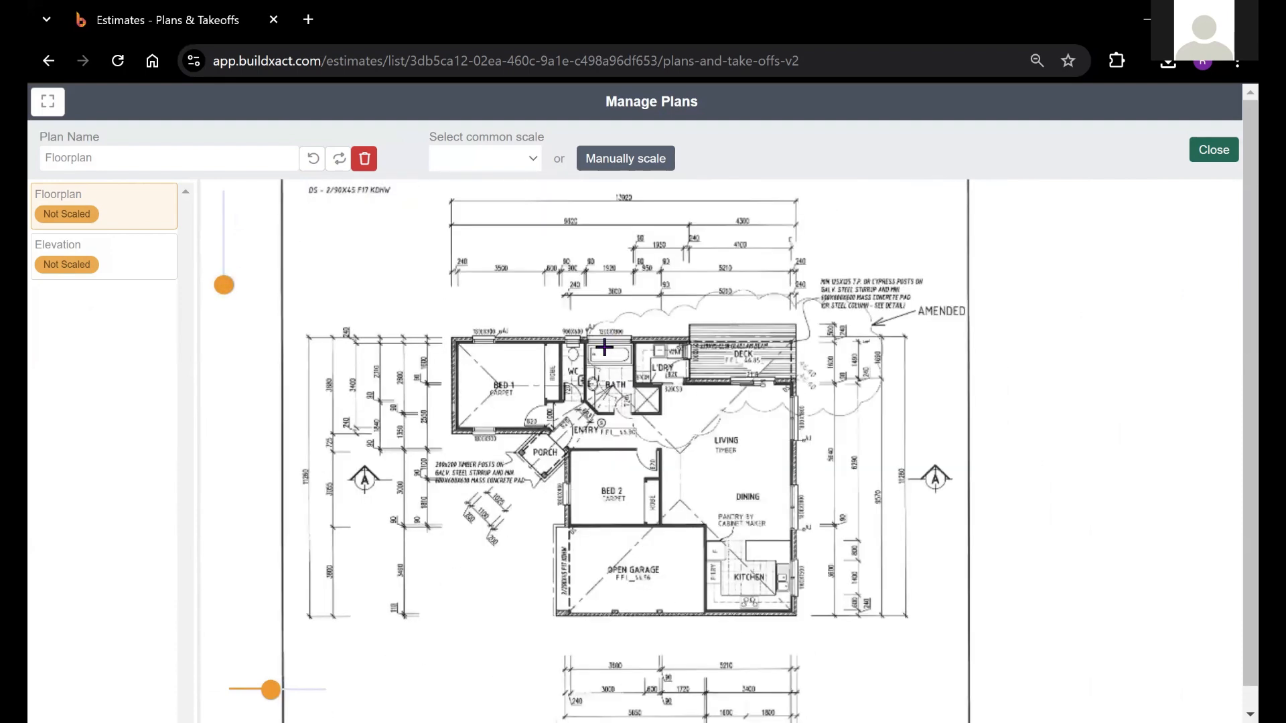
pyautogui.moveTo(579, 514); pyautogui.dragTo(587, 438)
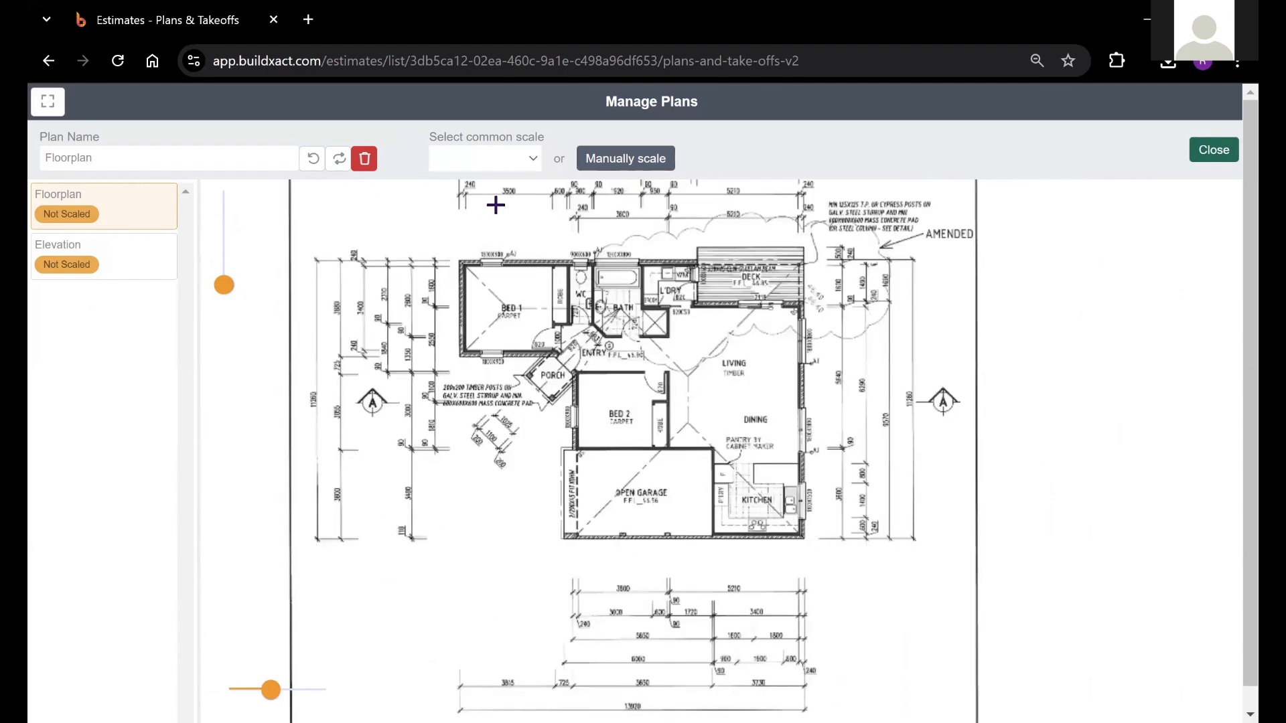
# Apply the common scale 1:100 to both the Floorplan and Elevation pages
pyautogui.click(511, 158)
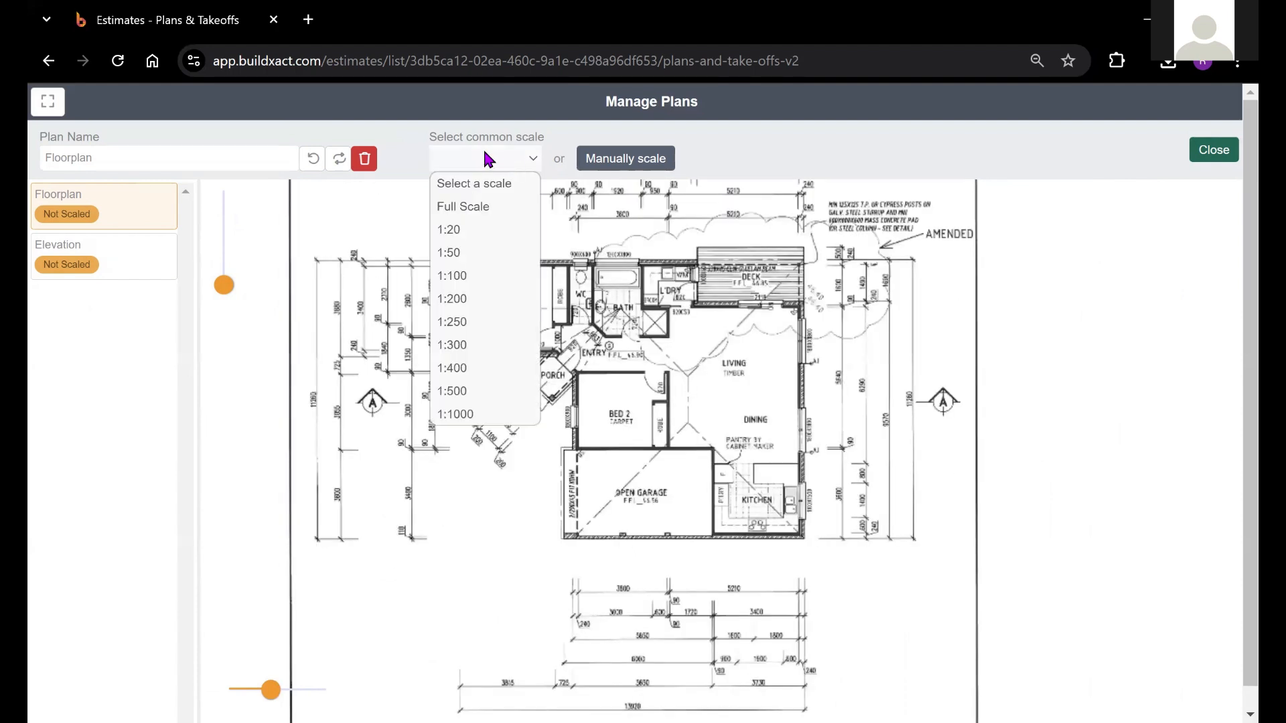
pyautogui.click(460, 288)
pyautogui.scroll(-5, 529, 341)
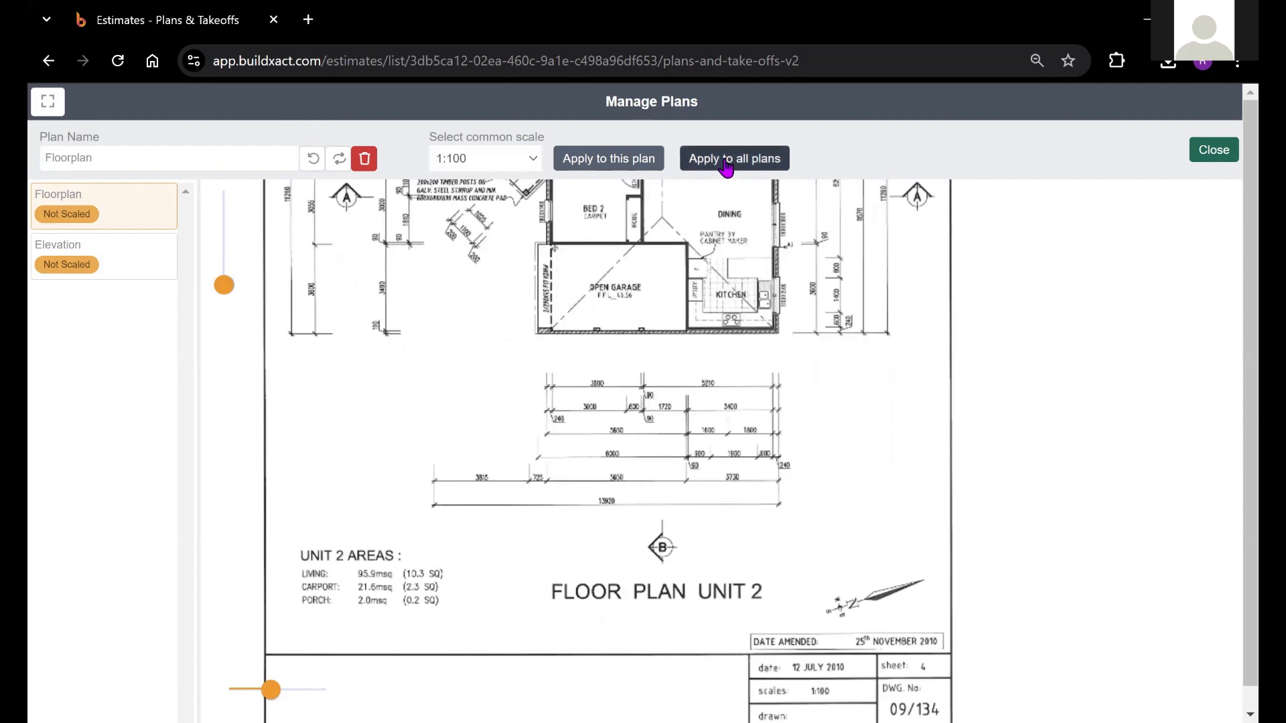
pyautogui.moveTo(727, 432); pyautogui.dragTo(722, 400)
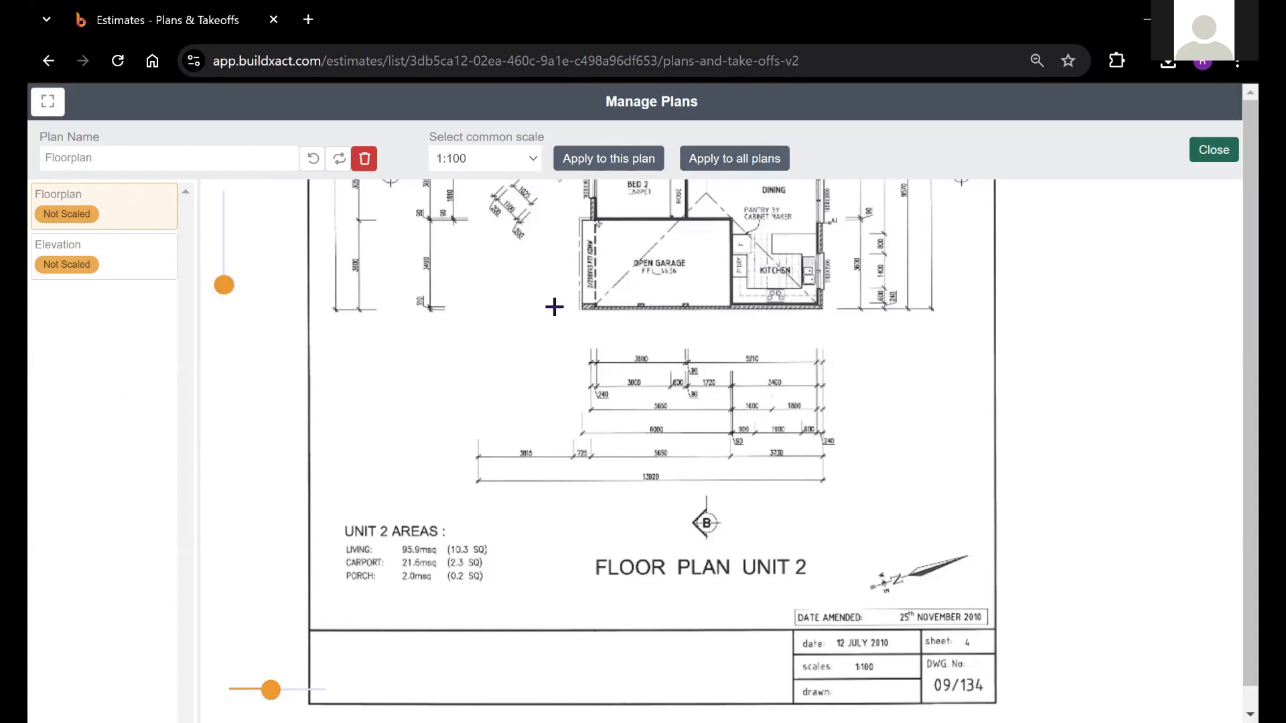
pyautogui.scroll(3, 580, 367)
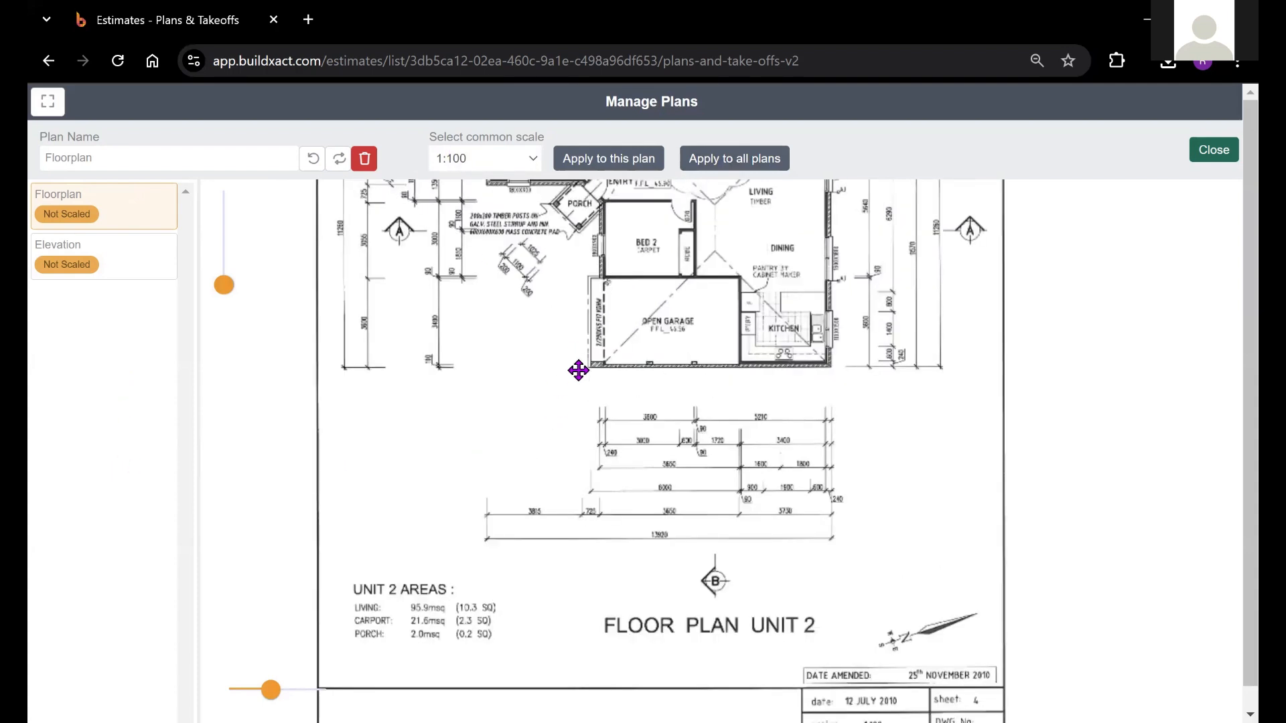
pyautogui.scroll(-2, 628, 356)
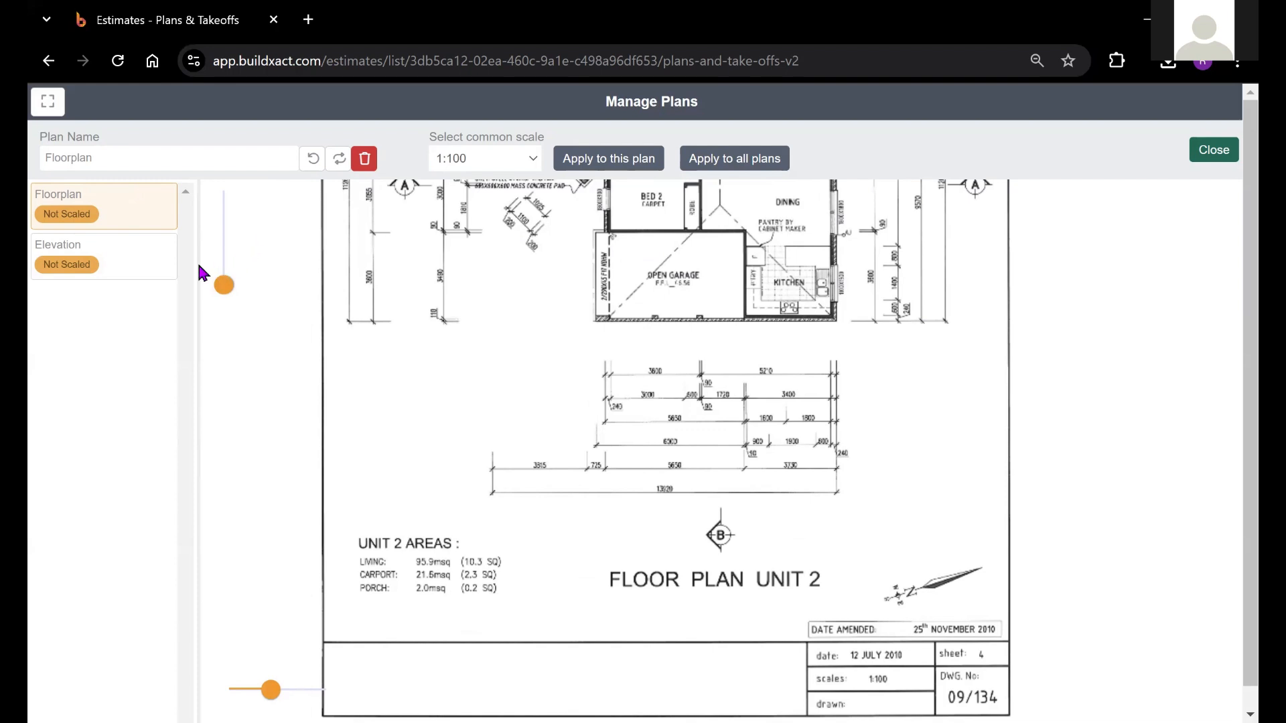
pyautogui.keyDown('ctrl'); pyautogui.click(142, 268); pyautogui.keyUp('ctrl')
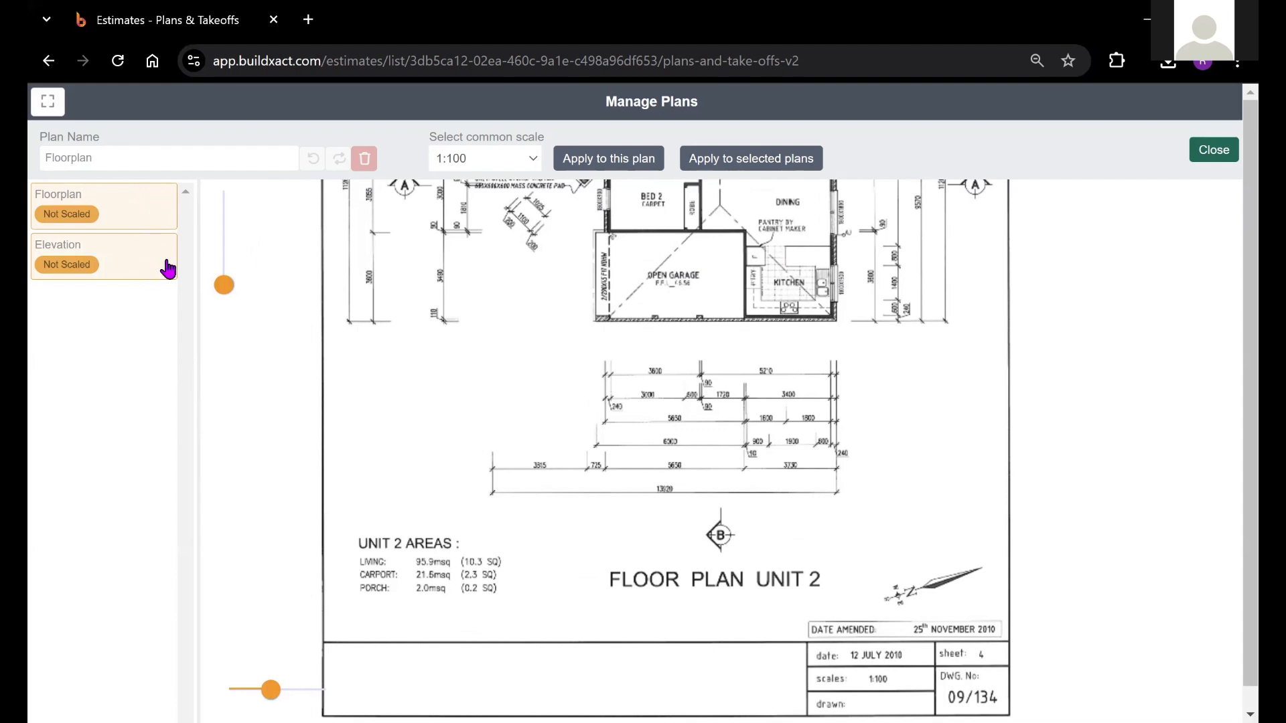
pyautogui.click(738, 164)
pyautogui.click(799, 478)
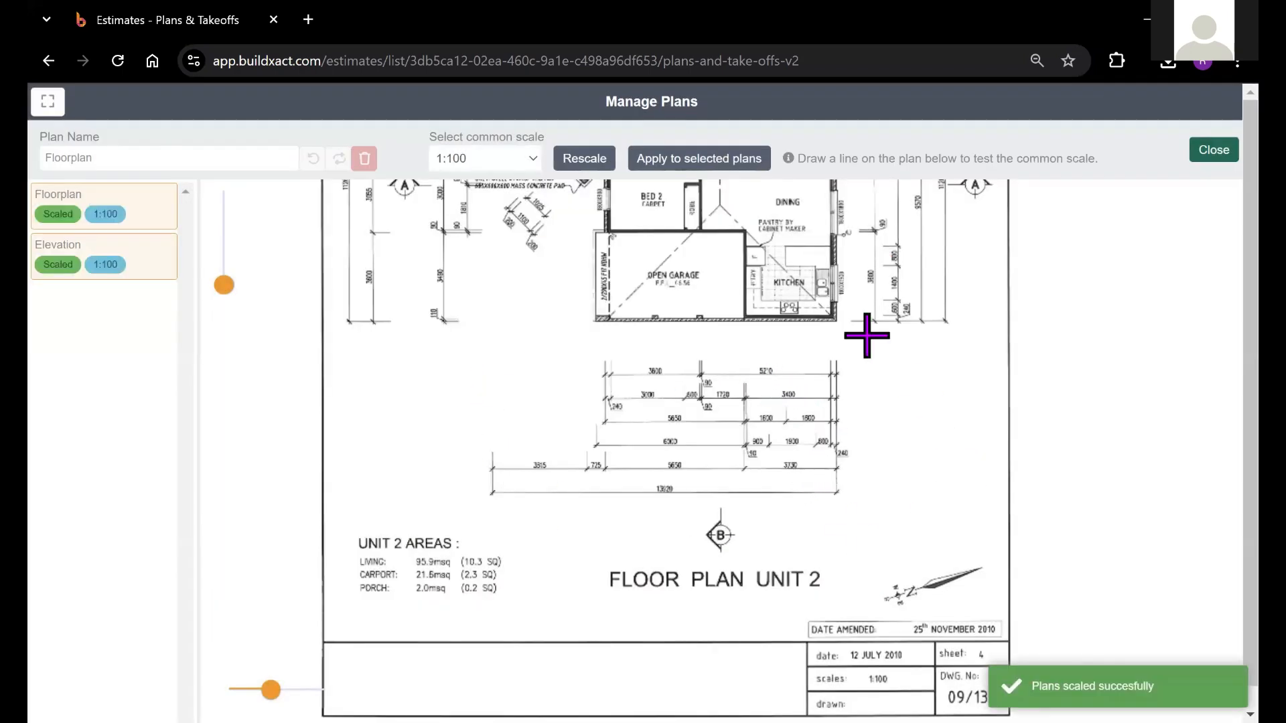
pyautogui.moveTo(612, 361); pyautogui.dragTo(606, 543)
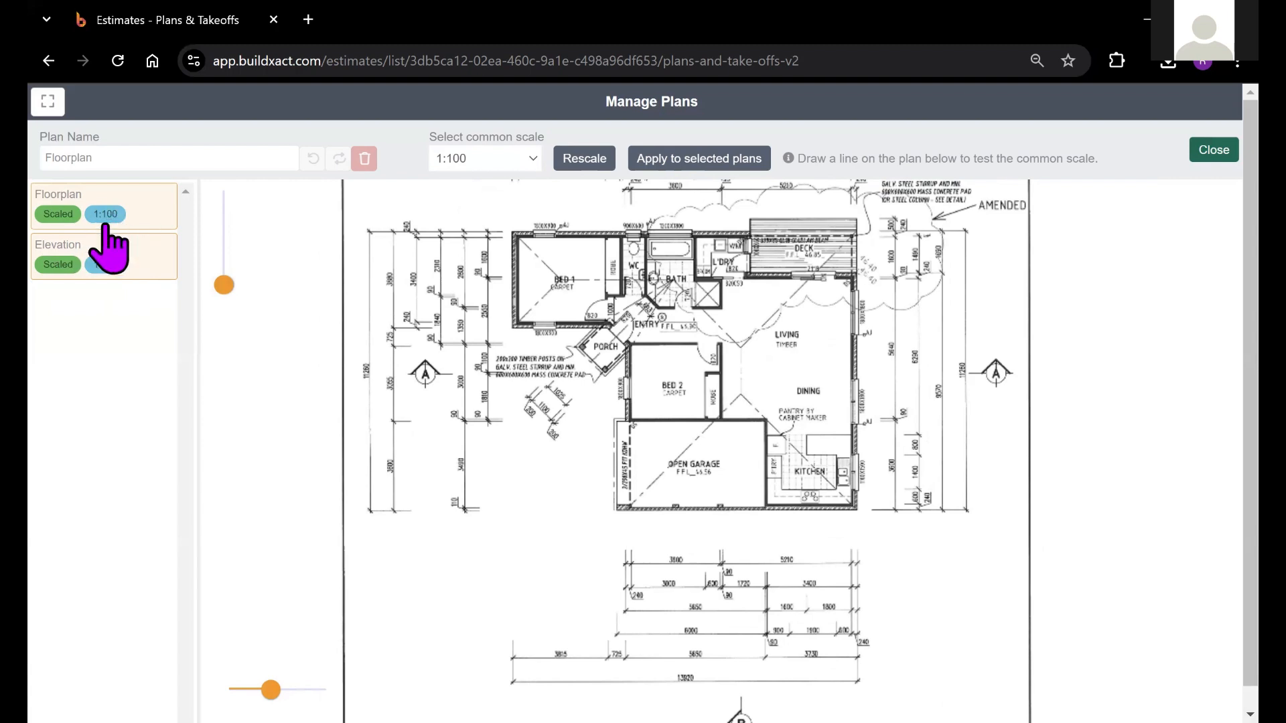
pyautogui.scroll(-2, 675, 367)
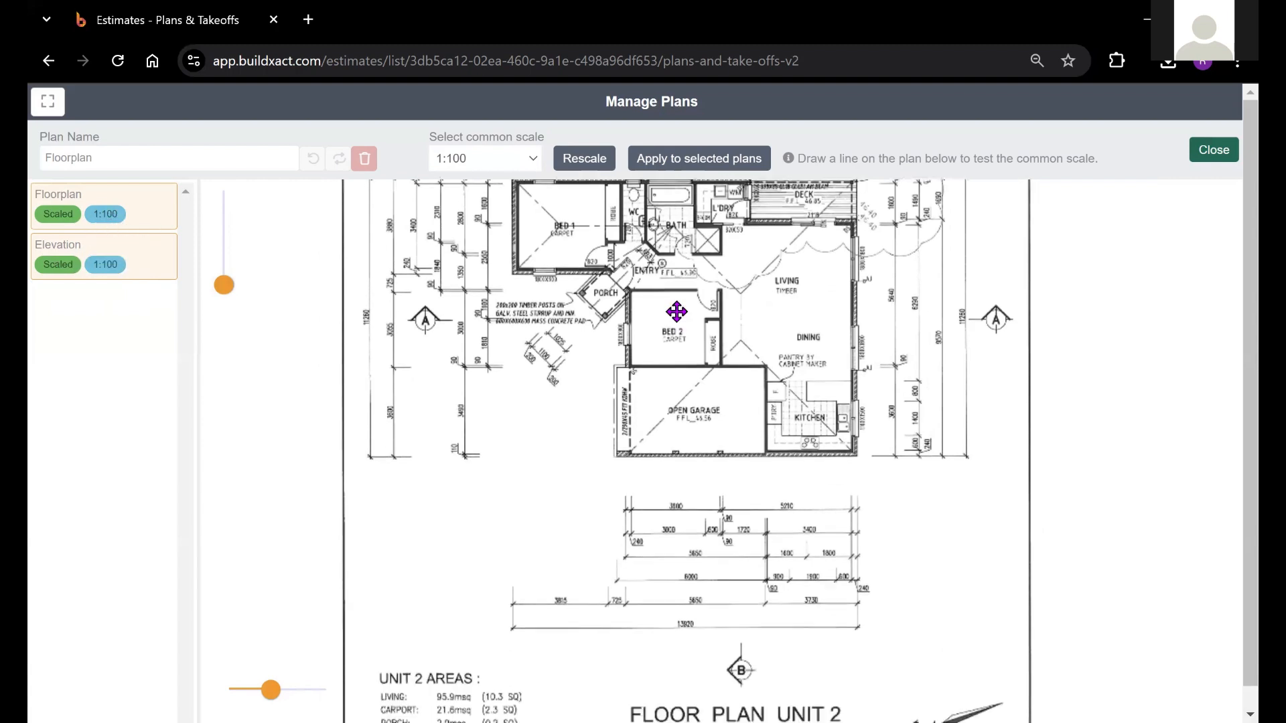
pyautogui.scroll(4, 693, 420)
pyautogui.scroll(2, 693, 420)
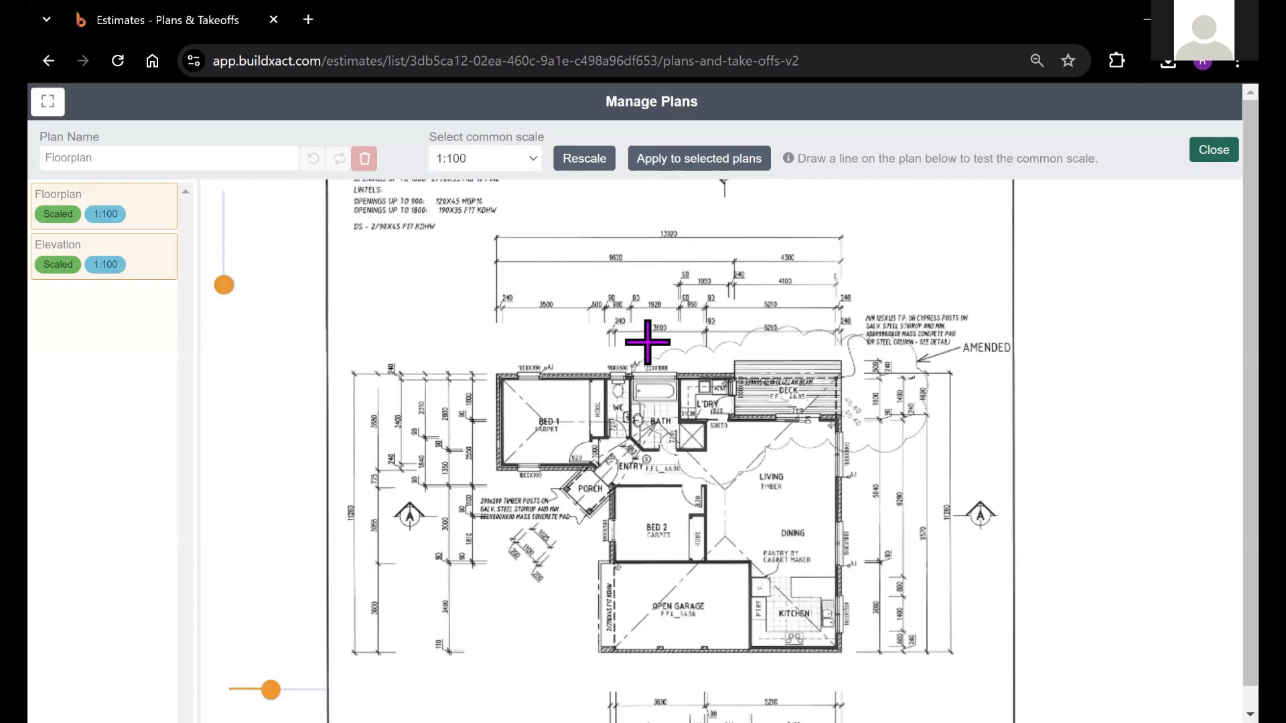
pyautogui.click(508, 164)
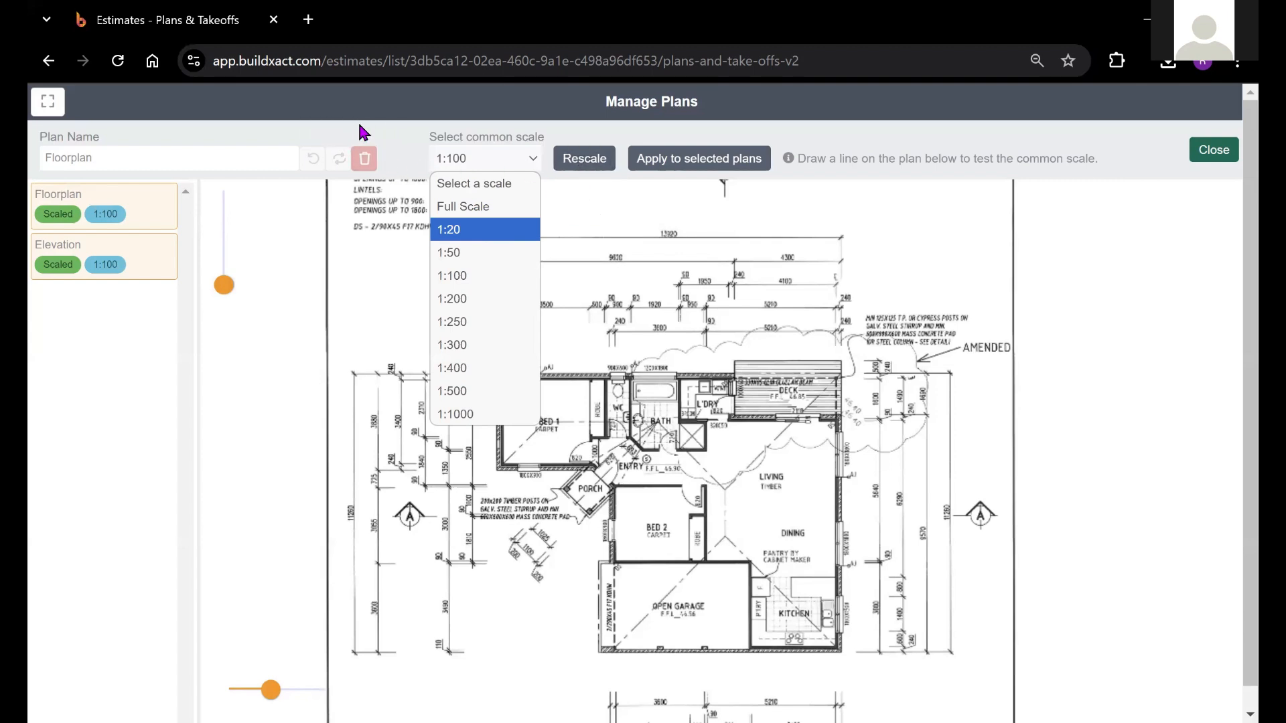
pyautogui.click(587, 160)
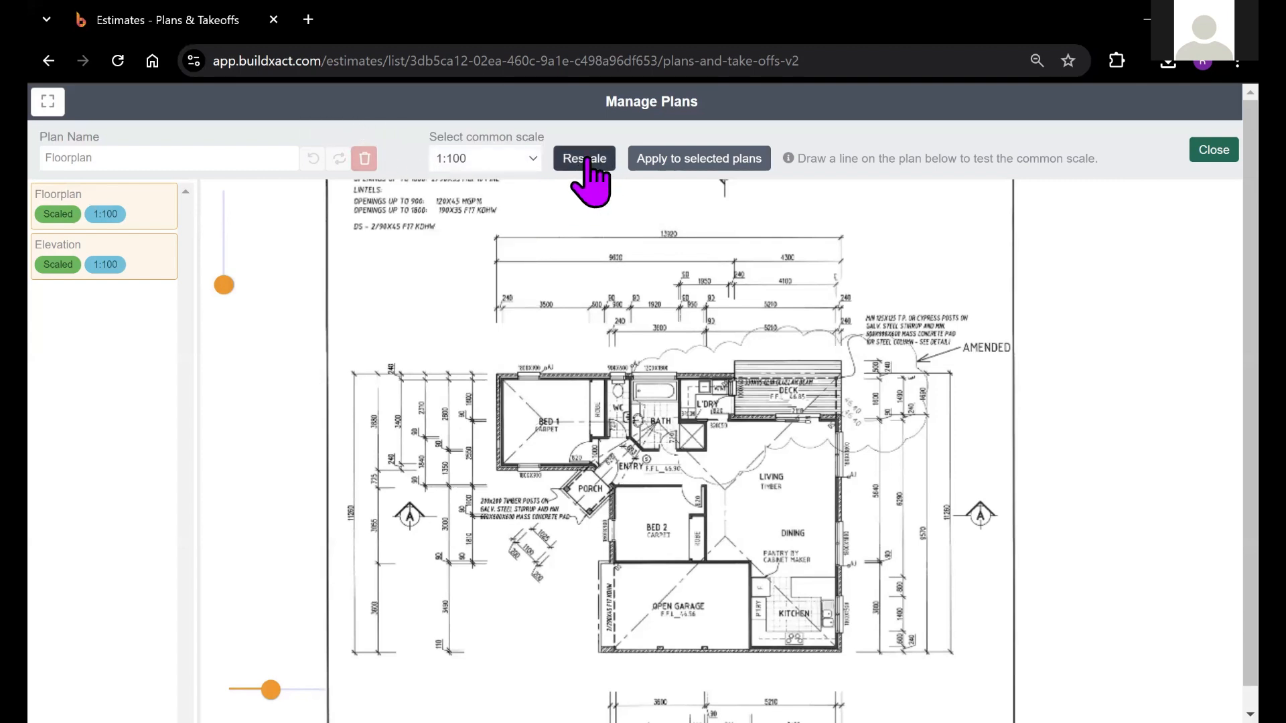
# Start manually rescaling the selected plans and draw the horizontal reference line along the Floorplan's overall 13920 dimension
pyautogui.click(586, 161)
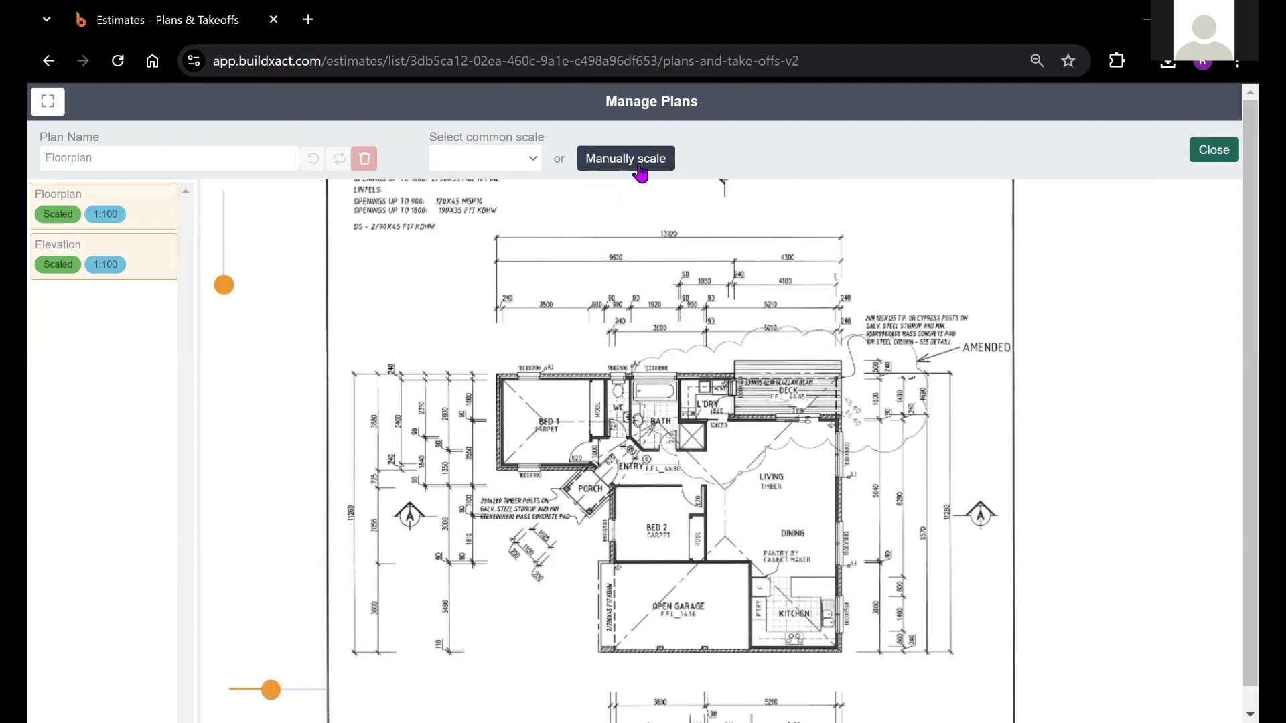
pyautogui.moveTo(620, 207); pyautogui.dragTo(631, 247)
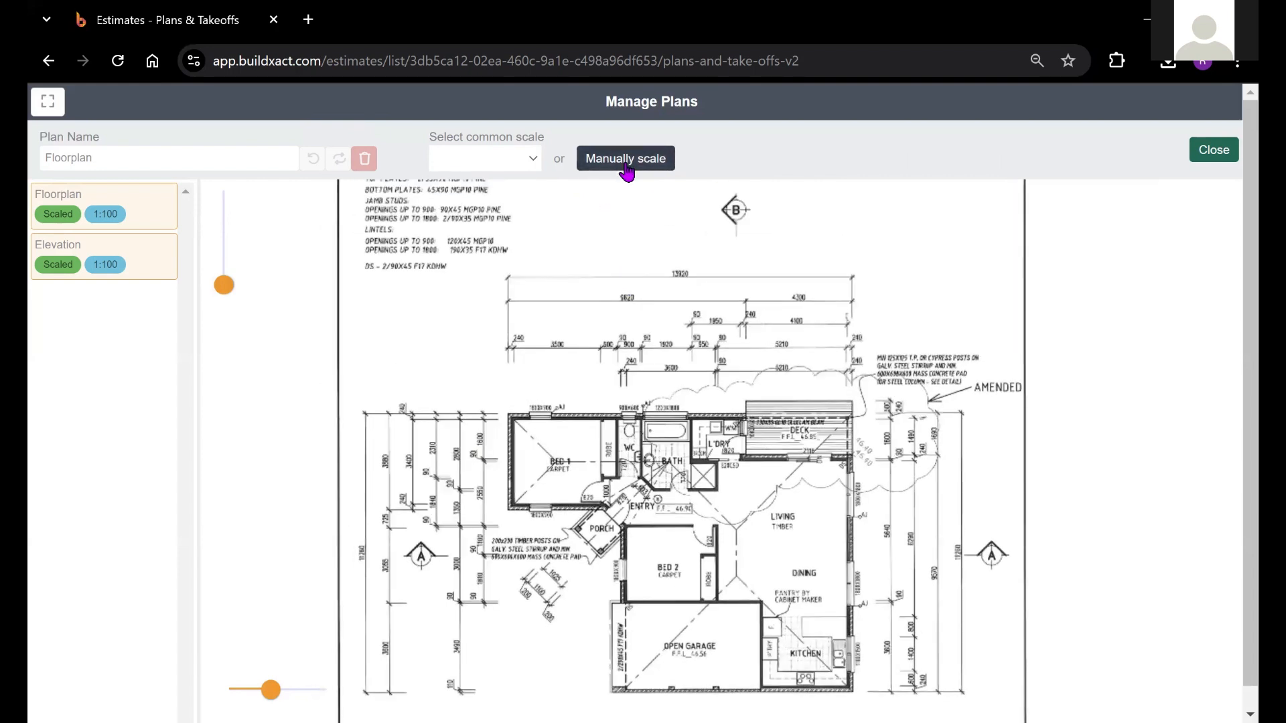
pyautogui.click(628, 163)
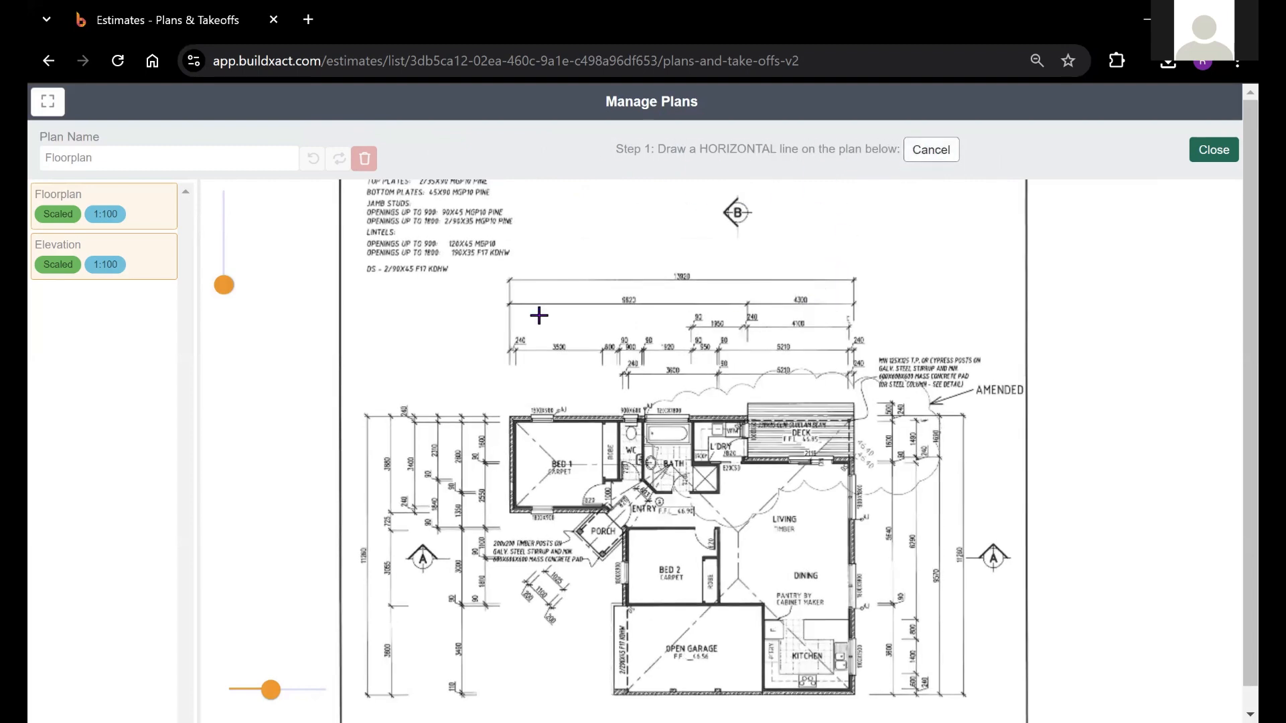
pyautogui.moveTo(746, 315); pyautogui.dragTo(720, 357)
pyautogui.moveTo(233, 295); pyautogui.dragTo(233, 265)
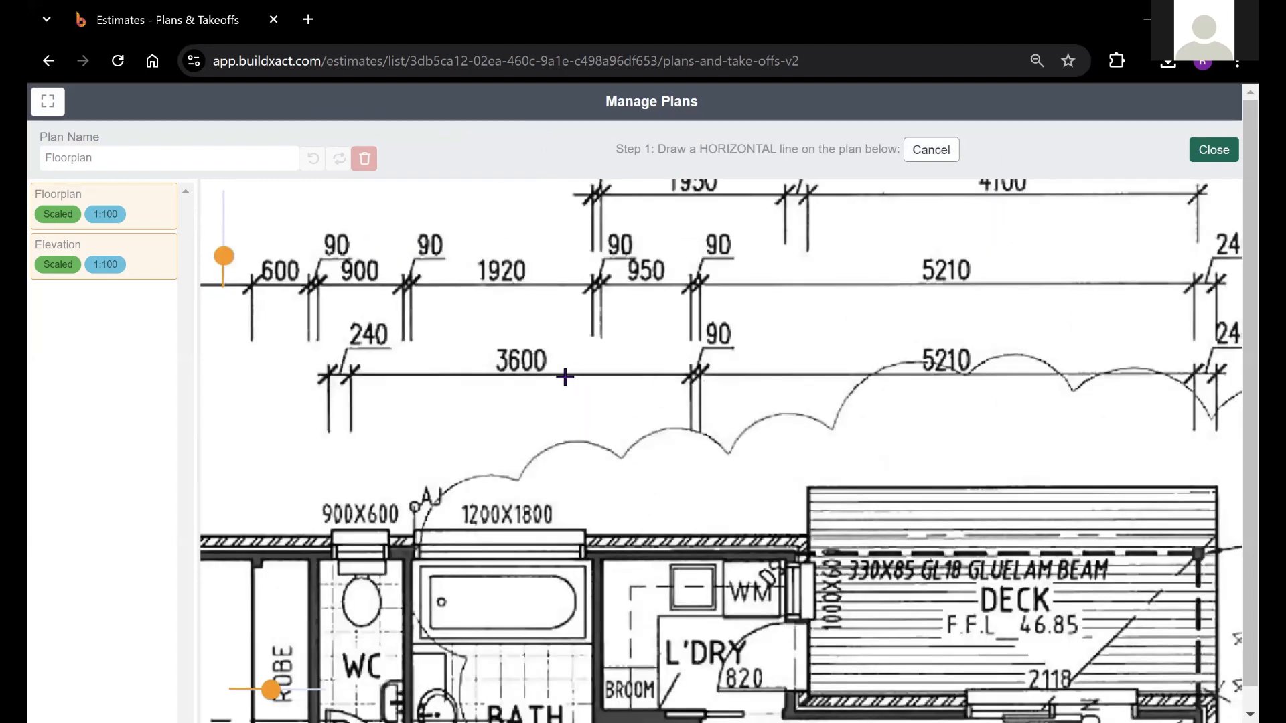
pyautogui.moveTo(224, 260); pyautogui.dragTo(227, 269)
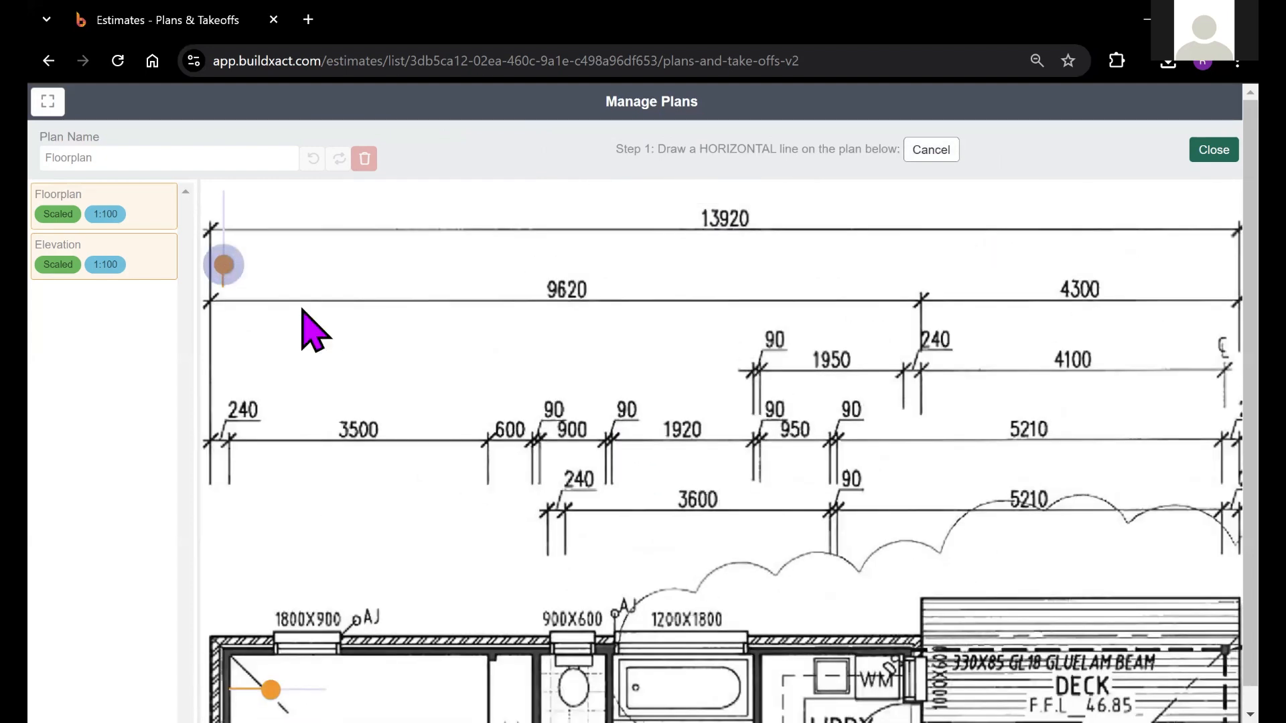
pyautogui.moveTo(350, 310); pyautogui.dragTo(343, 370)
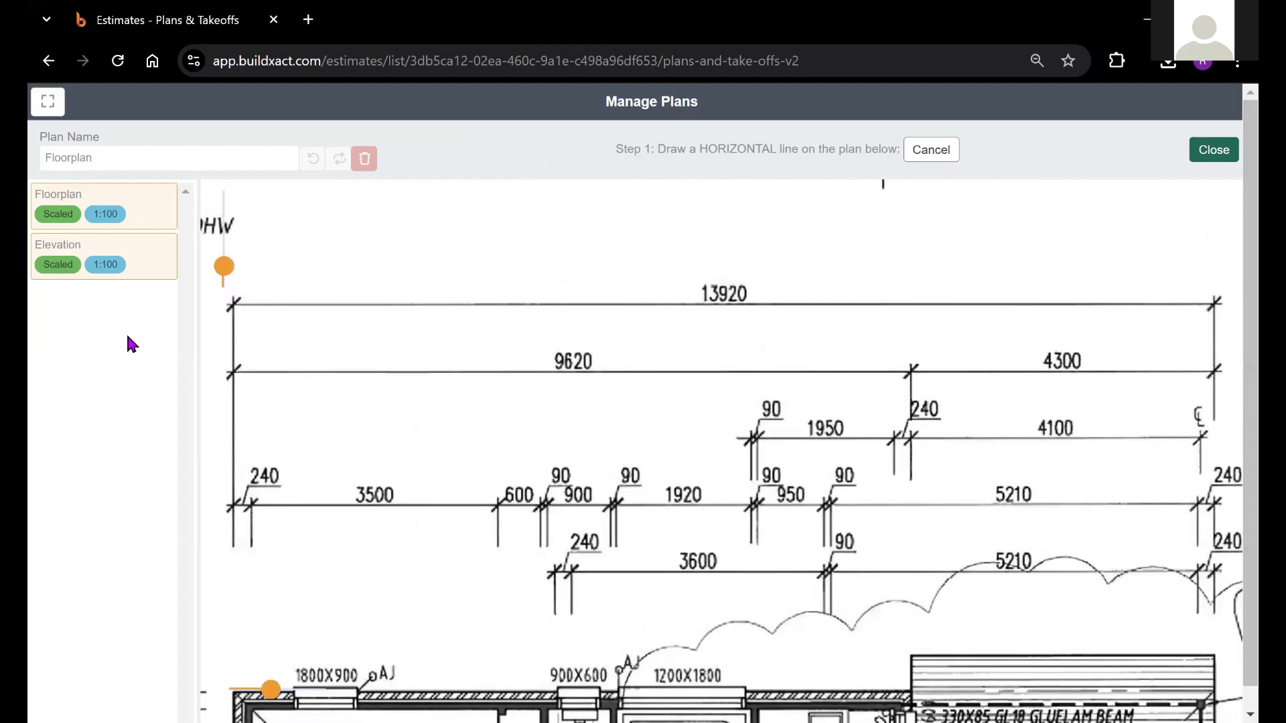
pyautogui.moveTo(236, 322); pyautogui.dragTo(293, 347)
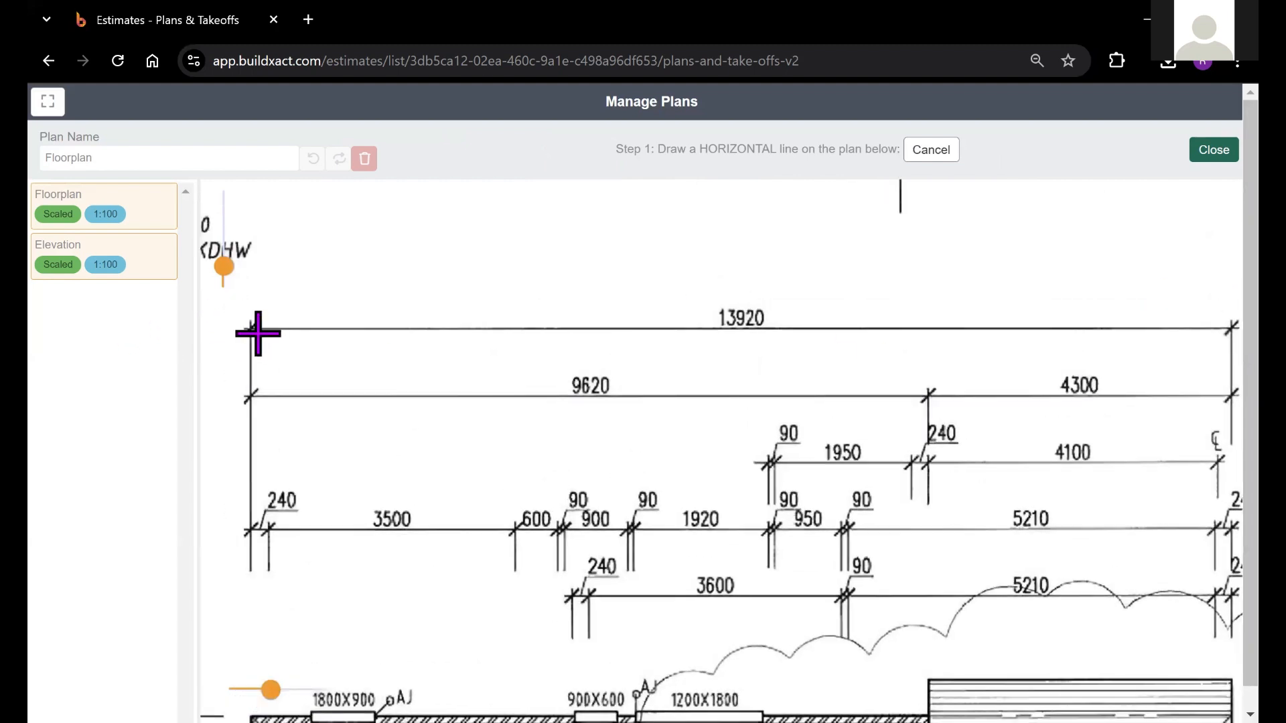
pyautogui.click(251, 330)
pyautogui.moveTo(1003, 345); pyautogui.dragTo(855, 371)
pyautogui.moveTo(1003, 380); pyautogui.dragTo(1080, 353)
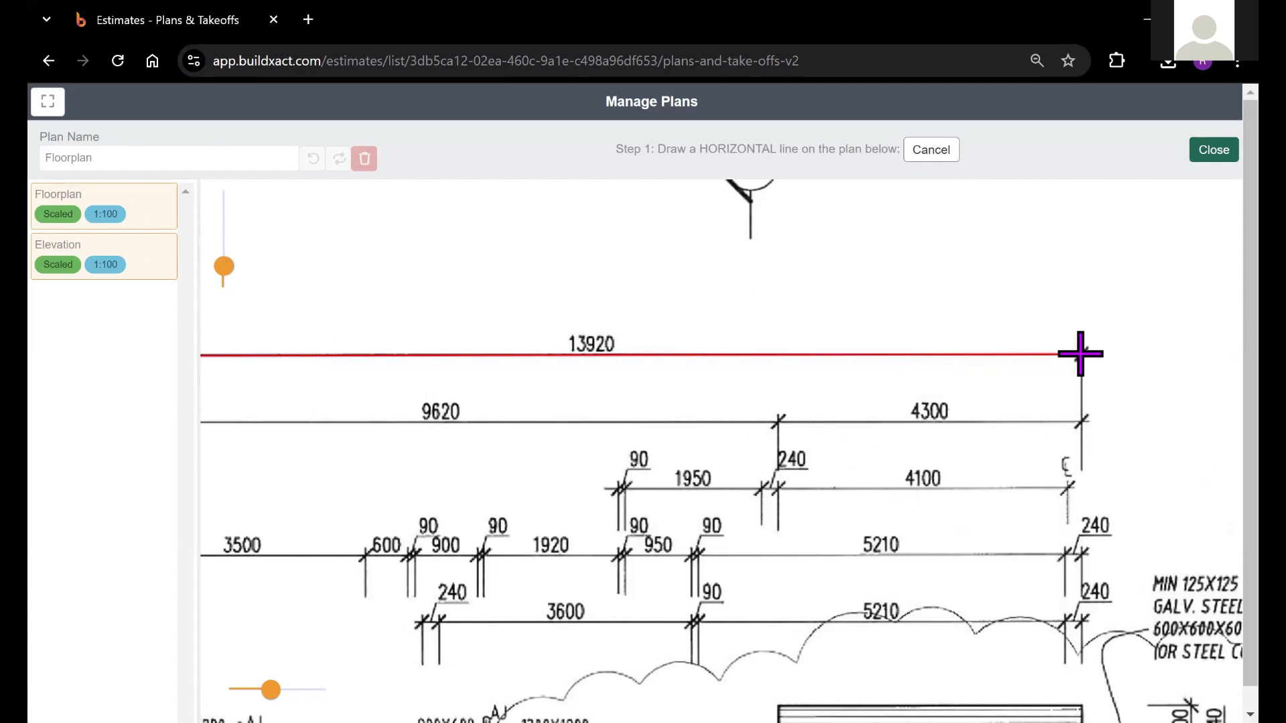
pyautogui.click(1080, 354)
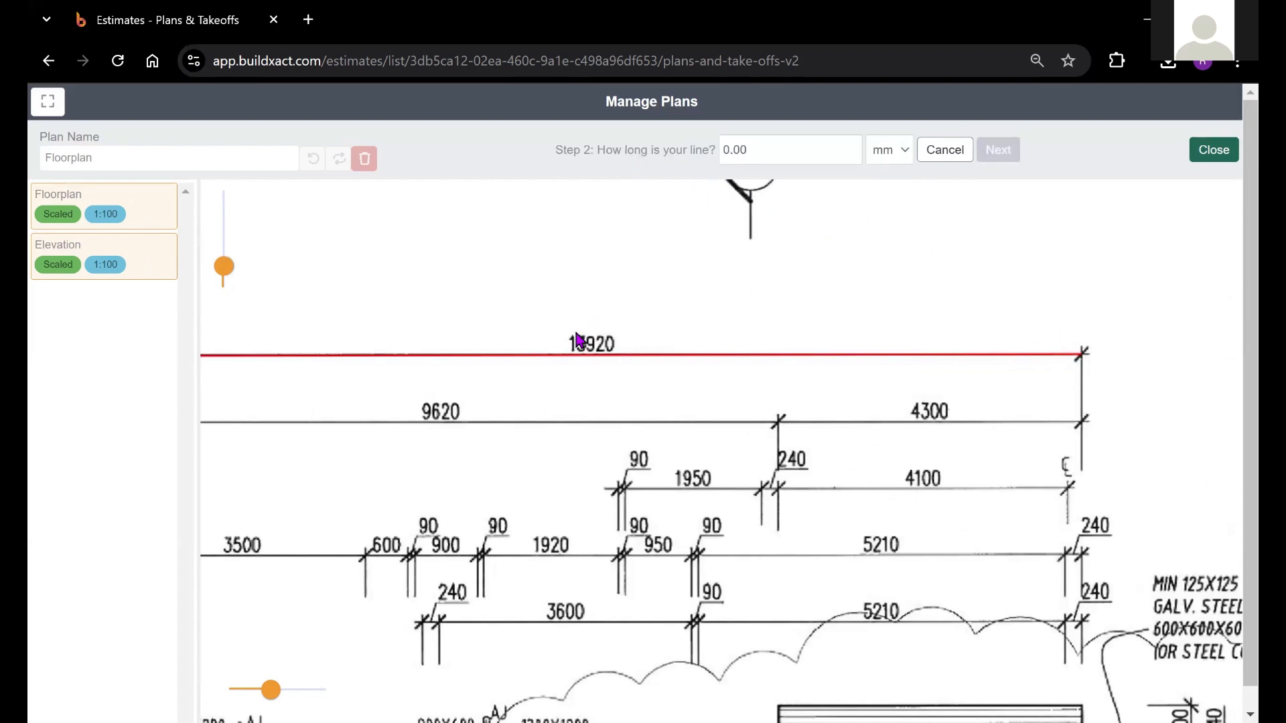
# Set the horizontal reference line's length to 13920 mm and continue to the vertical line
pyautogui.doubleClick(746, 151)
pyautogui.write('13920')
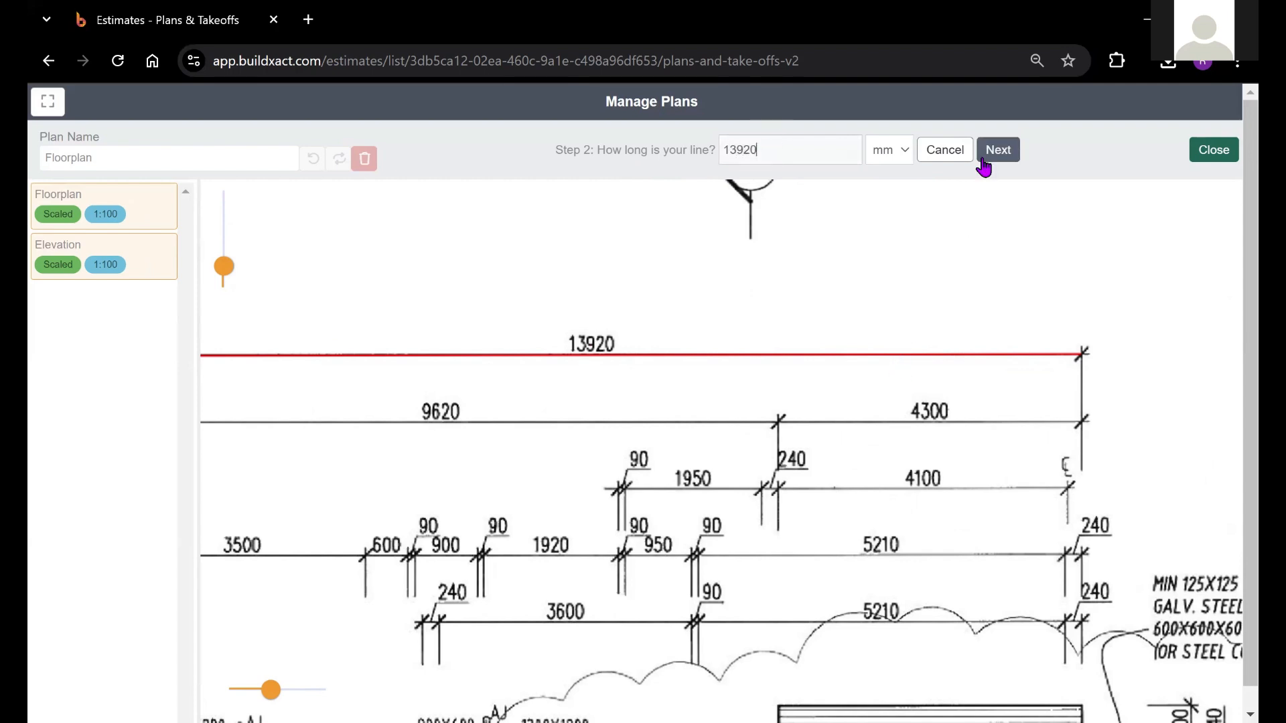
pyautogui.click(997, 150)
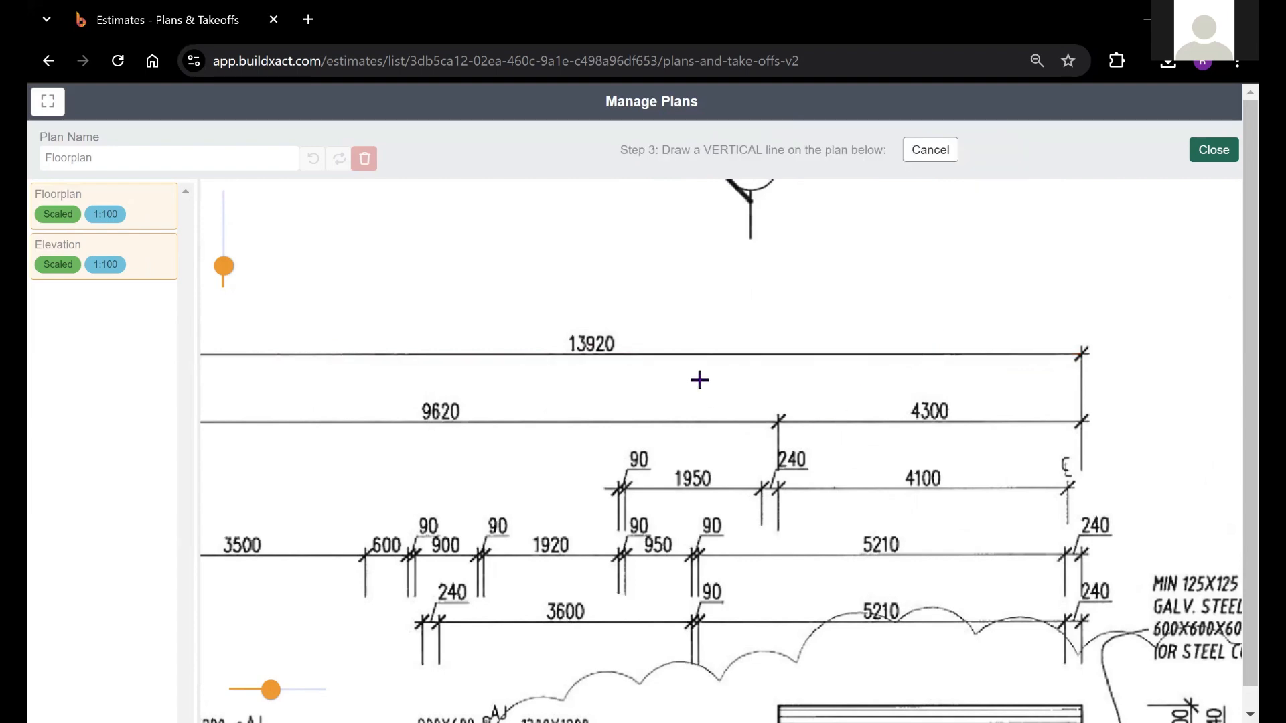
# Draw the vertical reference line from end to end of the Floorplan's overall 11260 dimension
pyautogui.moveTo(477, 373); pyautogui.dragTo(865, 248)
pyautogui.moveTo(441, 424); pyautogui.dragTo(740, 248)
pyautogui.moveTo(458, 402); pyautogui.dragTo(608, 310)
pyautogui.moveTo(370, 276); pyautogui.dragTo(495, 233)
pyautogui.moveTo(225, 268); pyautogui.dragTo(227, 288)
pyautogui.moveTo(693, 502); pyautogui.dragTo(686, 421)
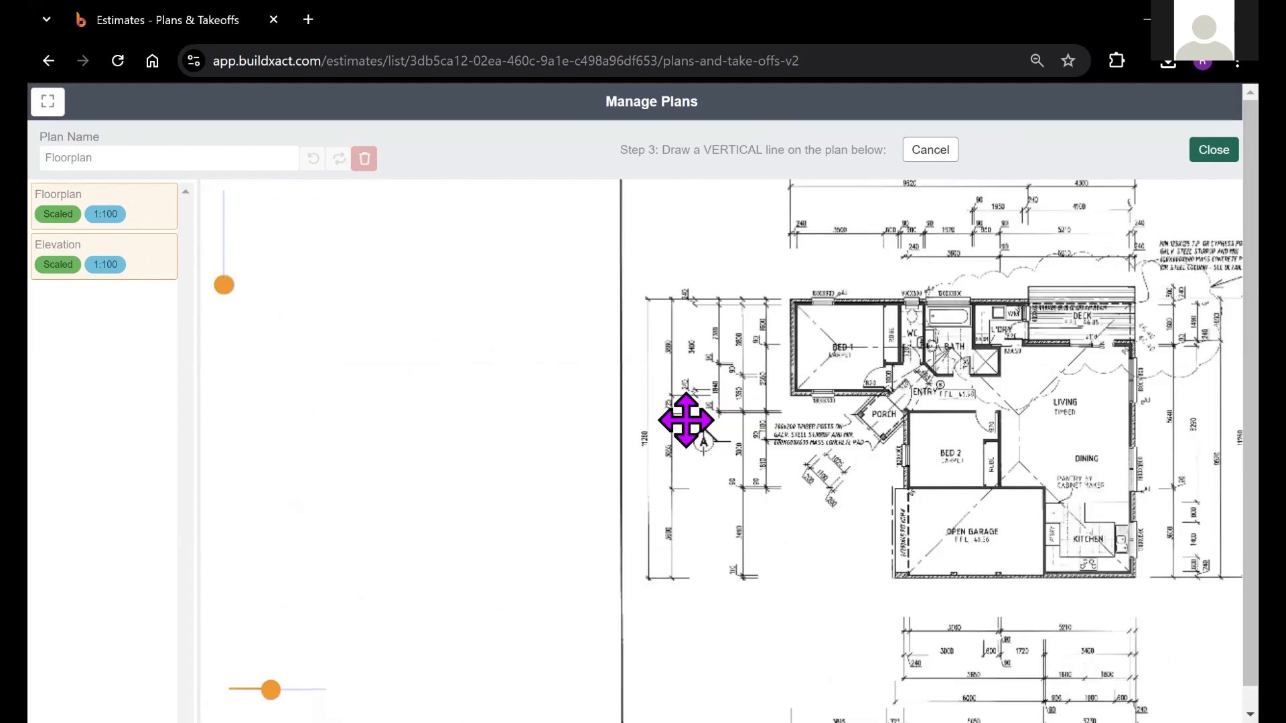
pyautogui.moveTo(225, 285); pyautogui.dragTo(224, 252)
pyautogui.moveTo(534, 467); pyautogui.dragTo(588, 545)
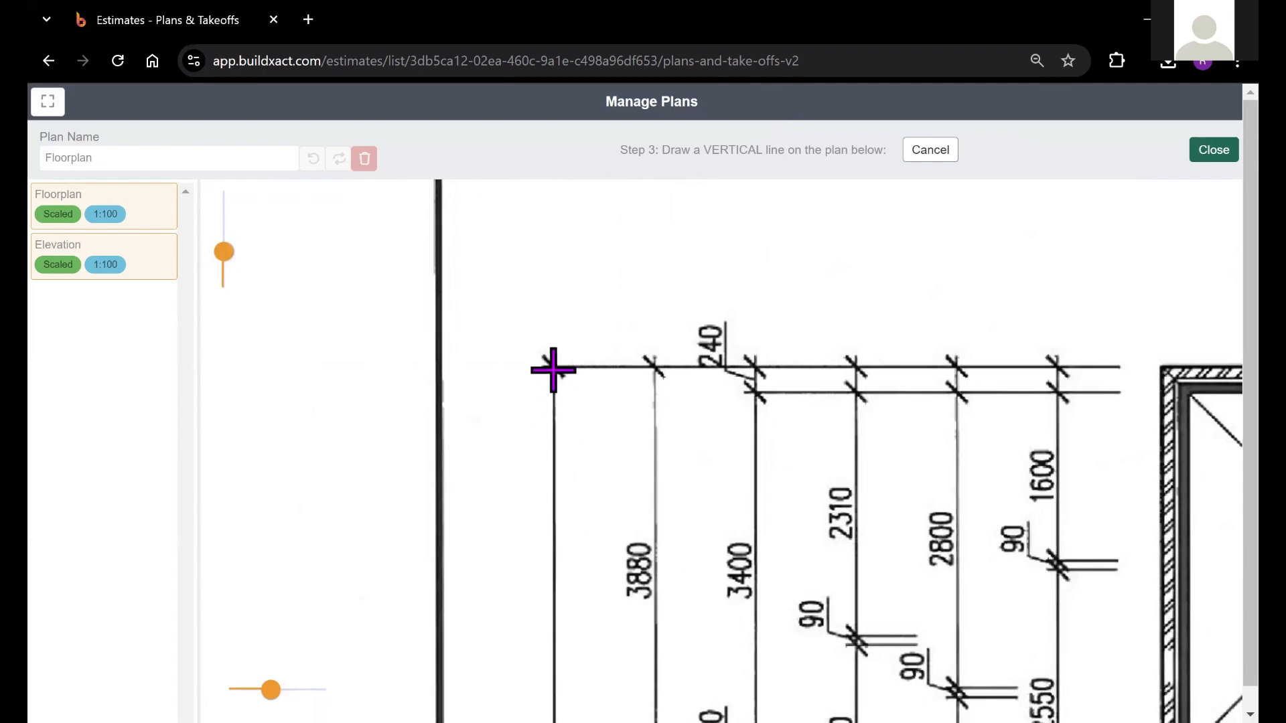
pyautogui.moveTo(553, 367); pyautogui.dragTo(594, 597)
pyautogui.scroll(-5, 580, 281)
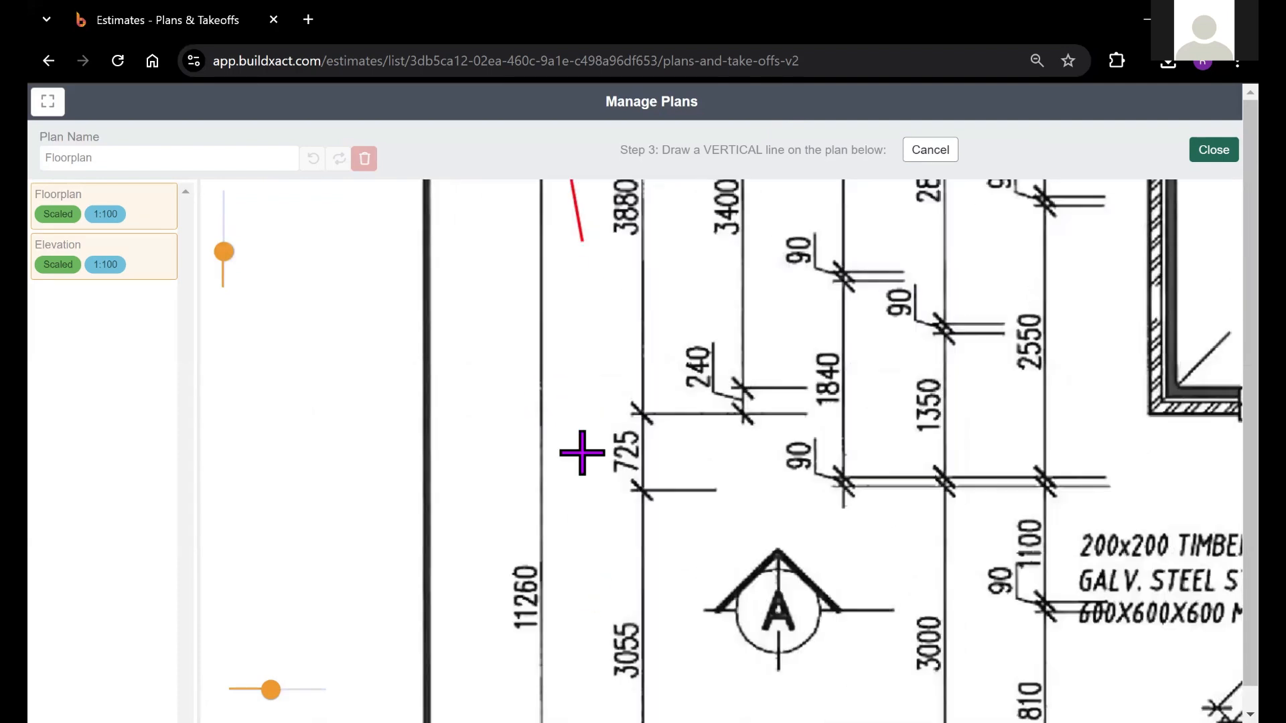
pyautogui.scroll(-10, 580, 402)
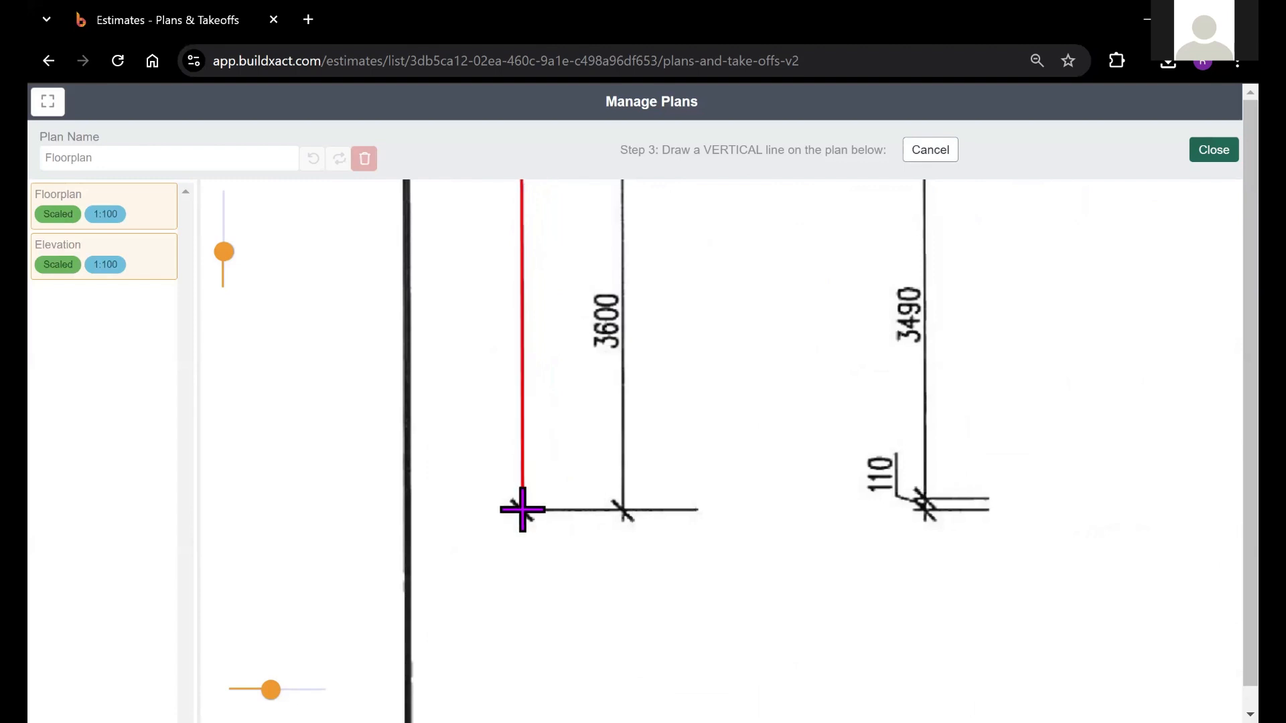
pyautogui.click(522, 510)
# Set the vertical reference line's length to 11260 mm and apply the manual scale to both selected plans
pyautogui.moveTo(756, 482)
pyautogui.mouseDown()
pyautogui.moveTo(733, 517)
pyautogui.moveTo(707, 343)
pyautogui.moveTo(689, 532)
pyautogui.mouseUp()
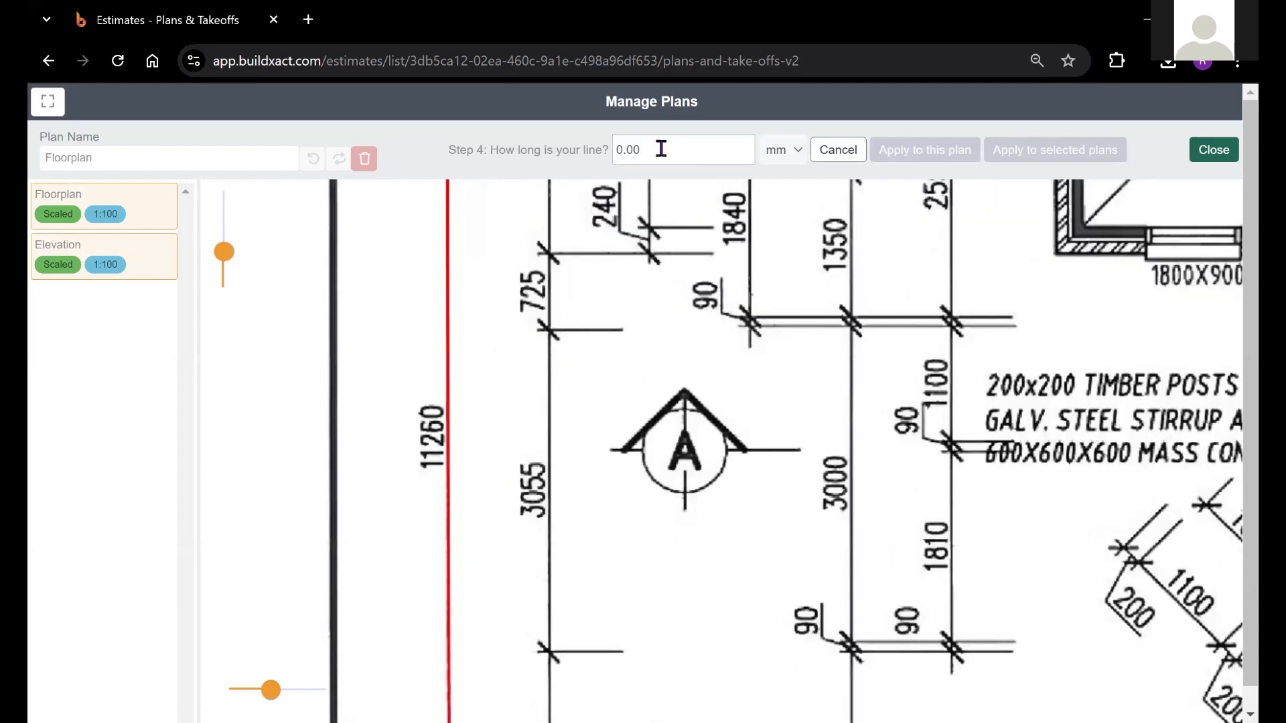
pyautogui.click(674, 149)
pyautogui.write('1')
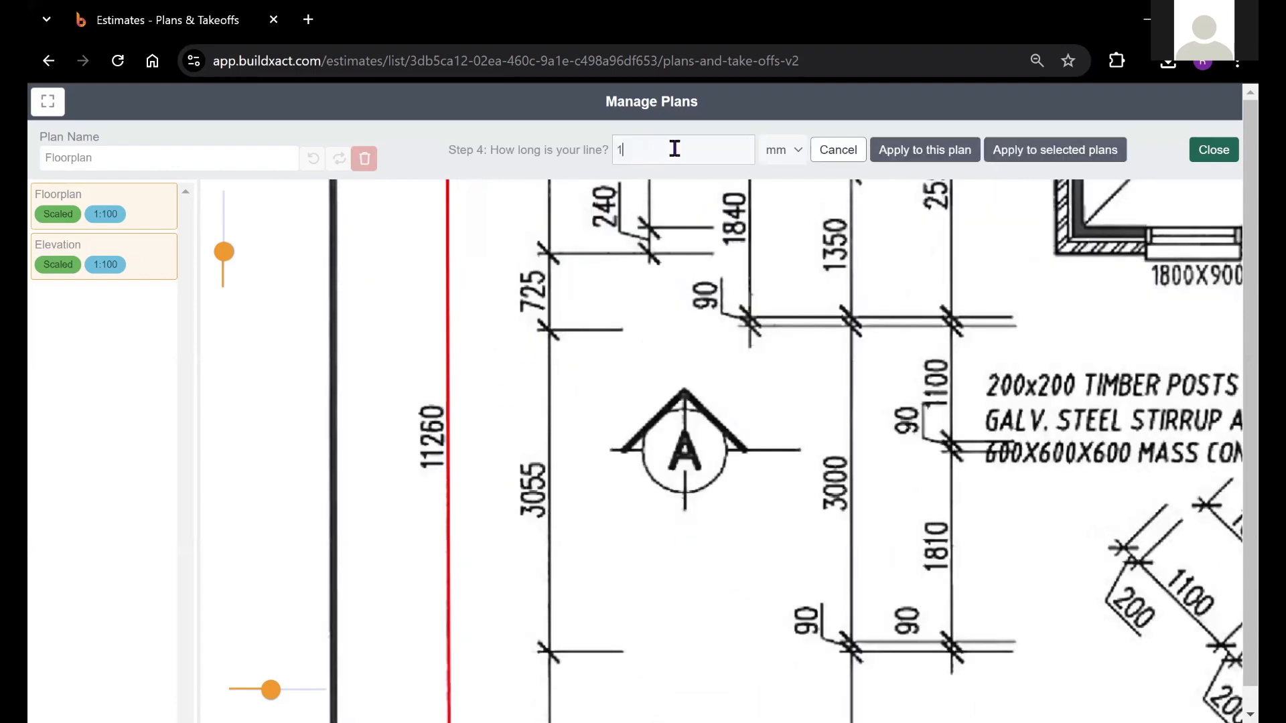
pyautogui.write('1260')
pyautogui.moveTo(955, 246); pyautogui.dragTo(808, 348)
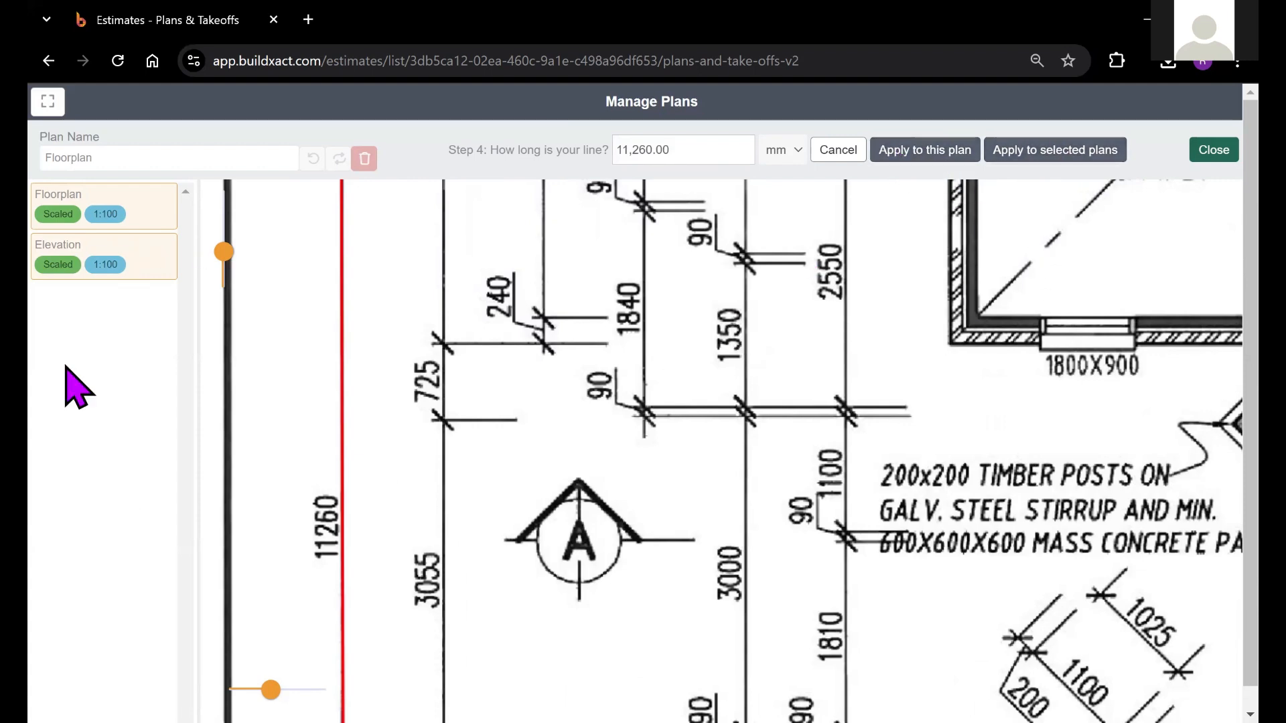
pyautogui.click(1062, 159)
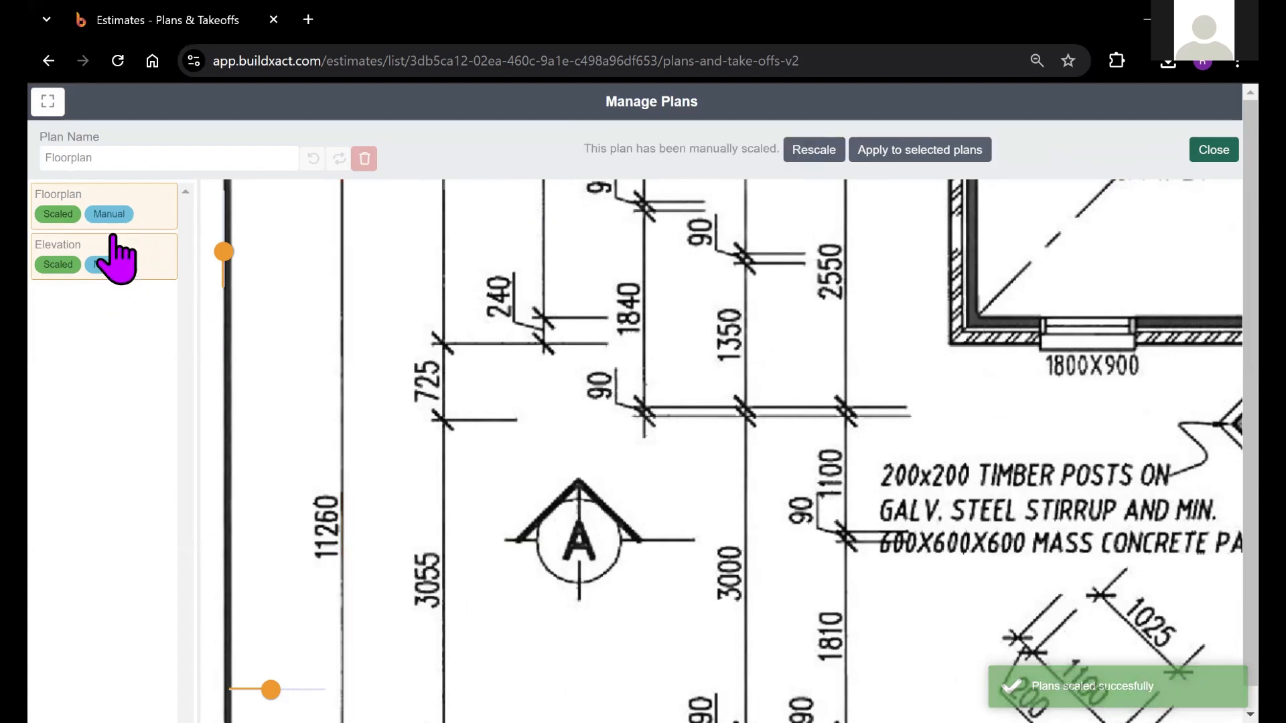
# Test the manual scale by measuring along the vertical 3600 dimension beside the open garage on the Floorplan
pyautogui.moveTo(661, 483); pyautogui.dragTo(775, 345)
pyautogui.moveTo(732, 497); pyautogui.dragTo(775, 346)
pyautogui.moveTo(755, 462); pyautogui.dragTo(796, 304)
pyautogui.moveTo(815, 378); pyautogui.dragTo(838, 347)
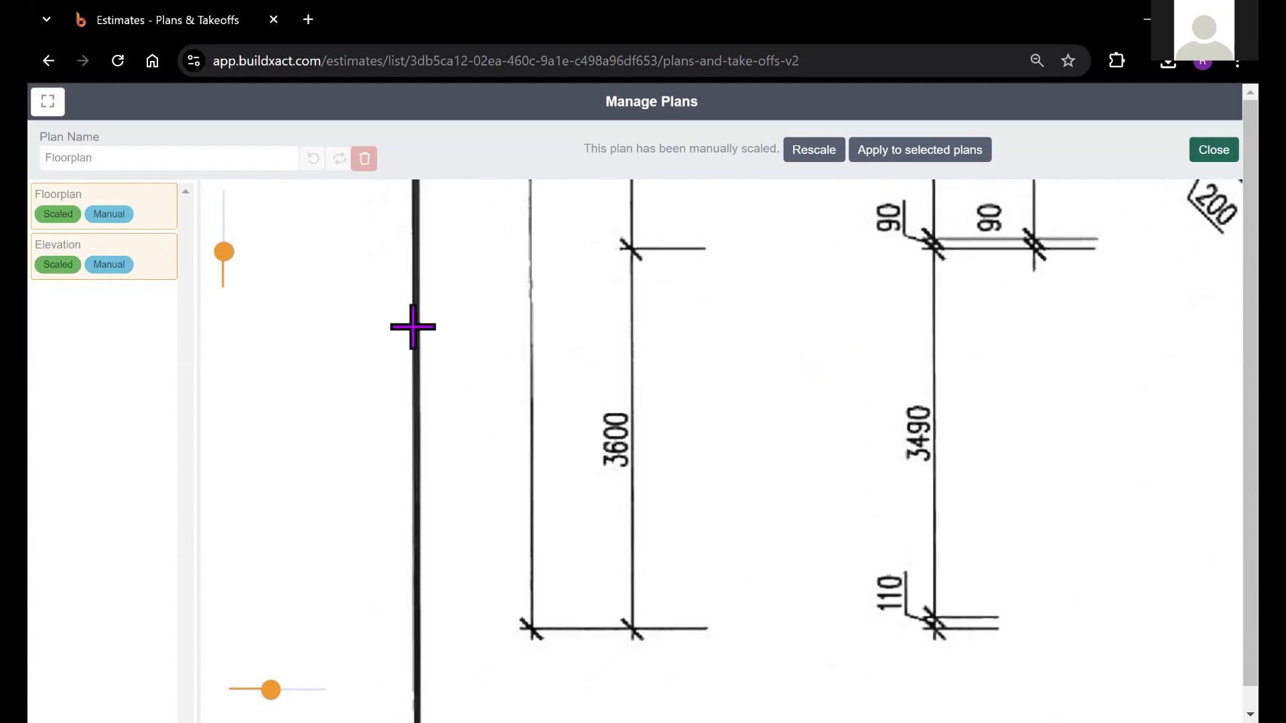
pyautogui.moveTo(721, 316); pyautogui.dragTo(715, 368)
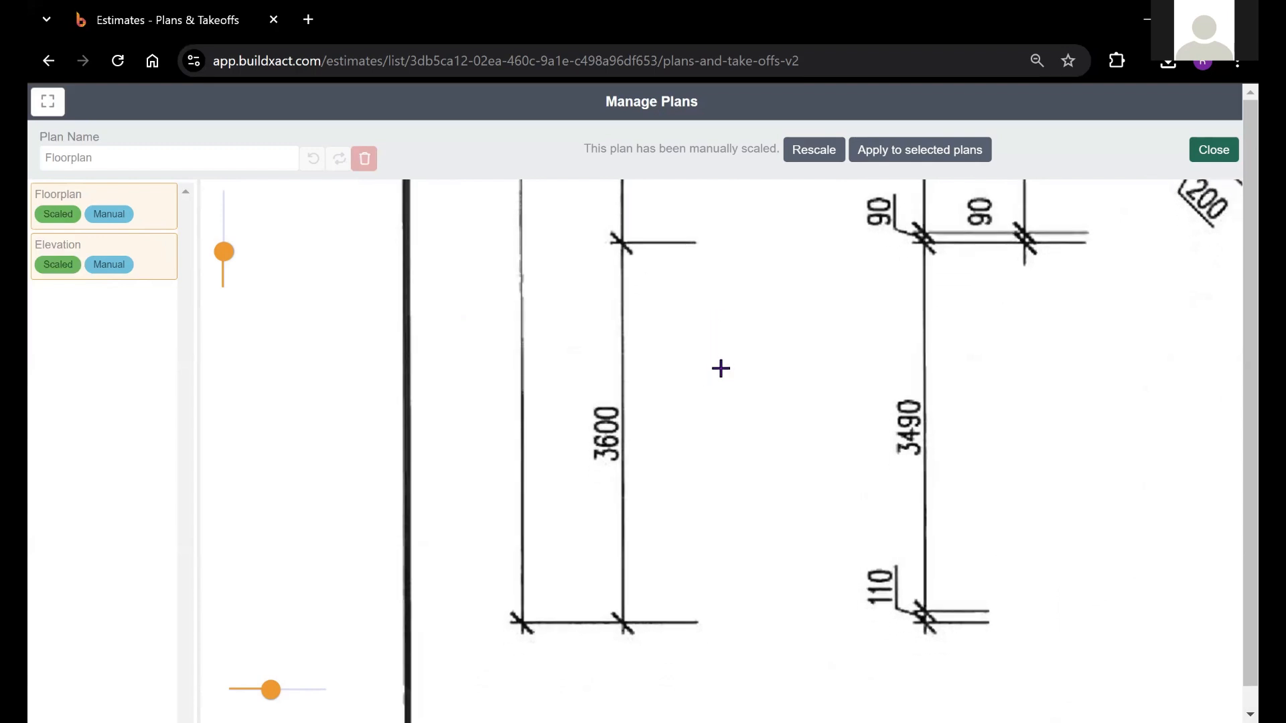
pyautogui.moveTo(714, 327)
pyautogui.mouseDown()
pyautogui.moveTo(700, 348)
pyautogui.moveTo(705, 333)
pyautogui.mouseUp()
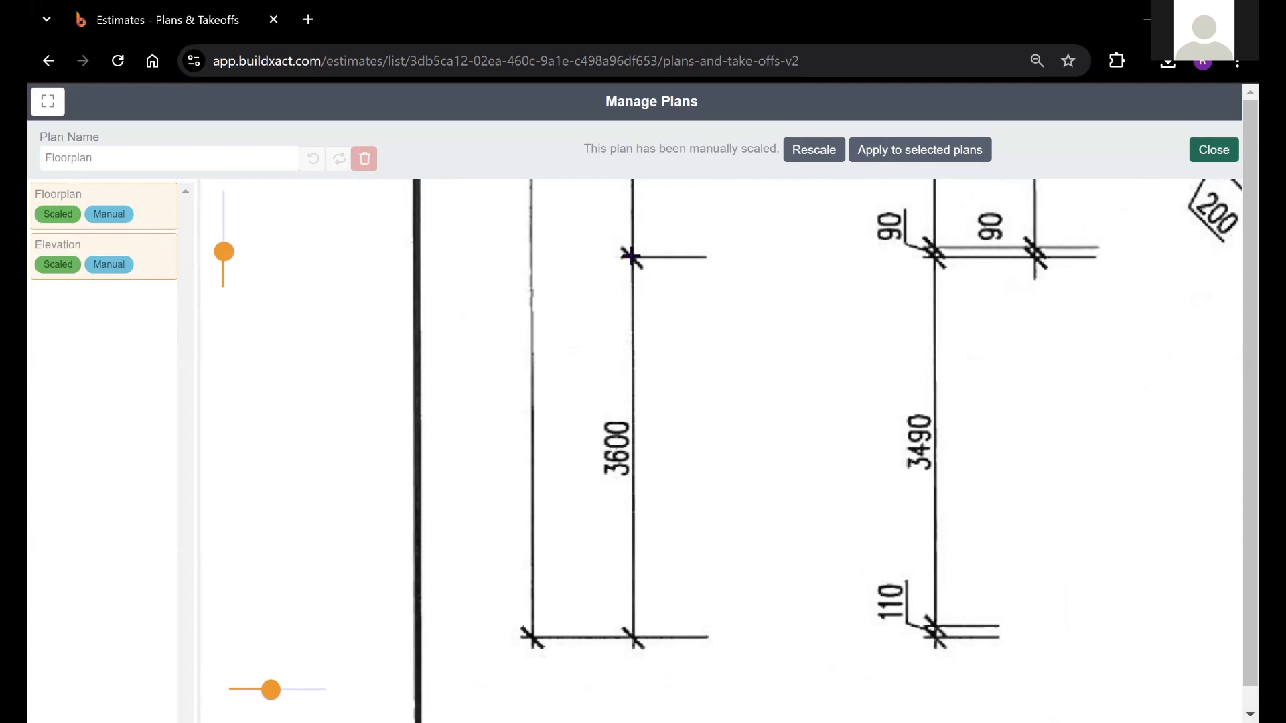
pyautogui.click(630, 256)
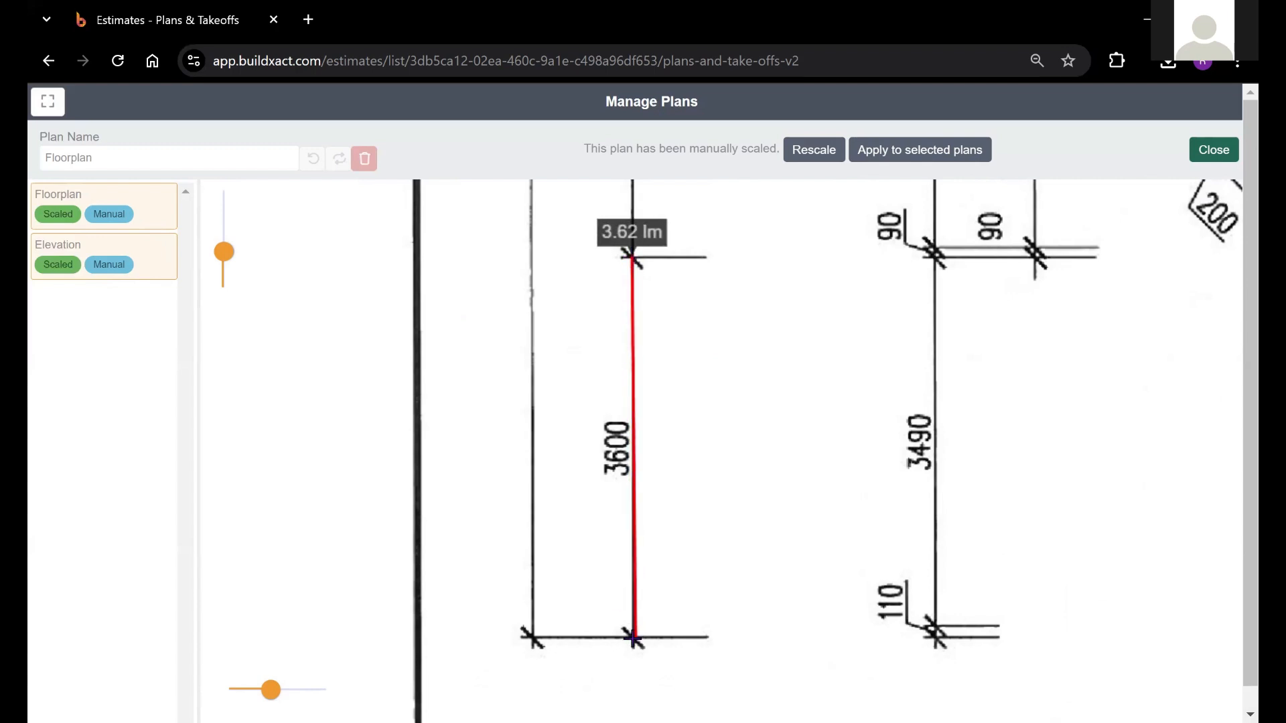
pyautogui.click(632, 636)
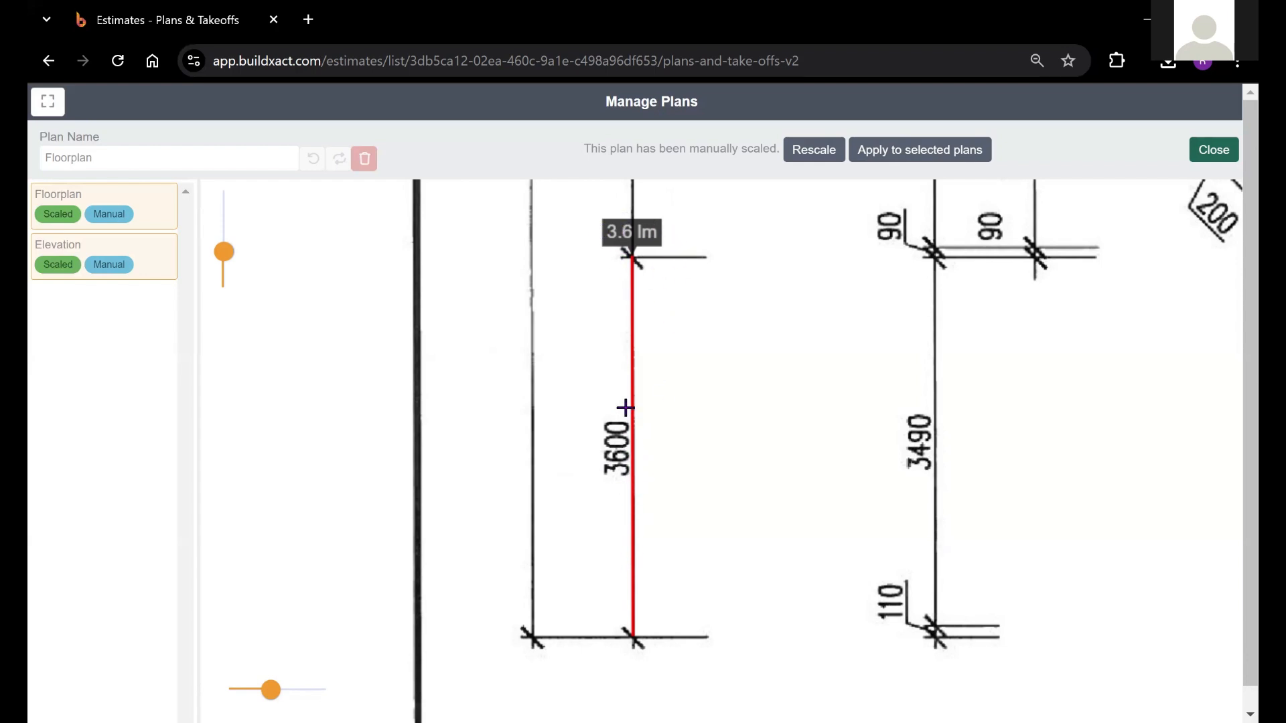
pyautogui.moveTo(744, 376); pyautogui.dragTo(693, 360)
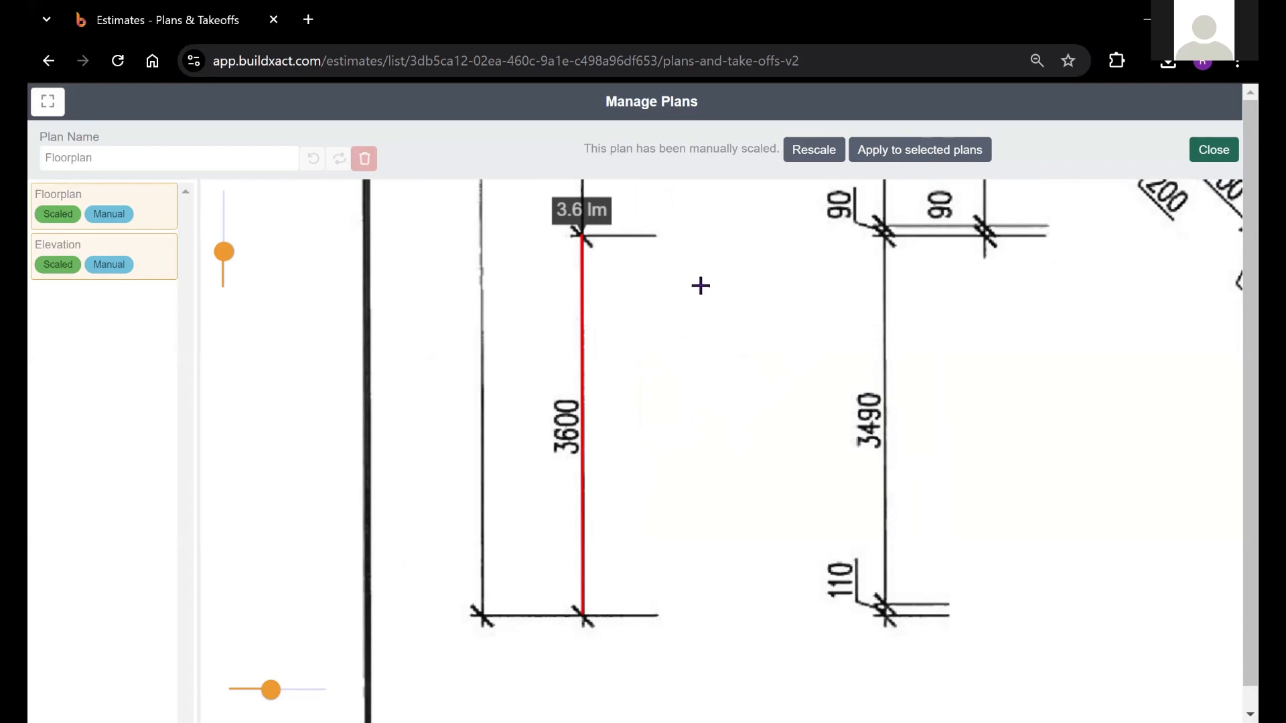
# Close the plan manager and return to the estimate's plans and takeoffs
pyautogui.click(1213, 150)
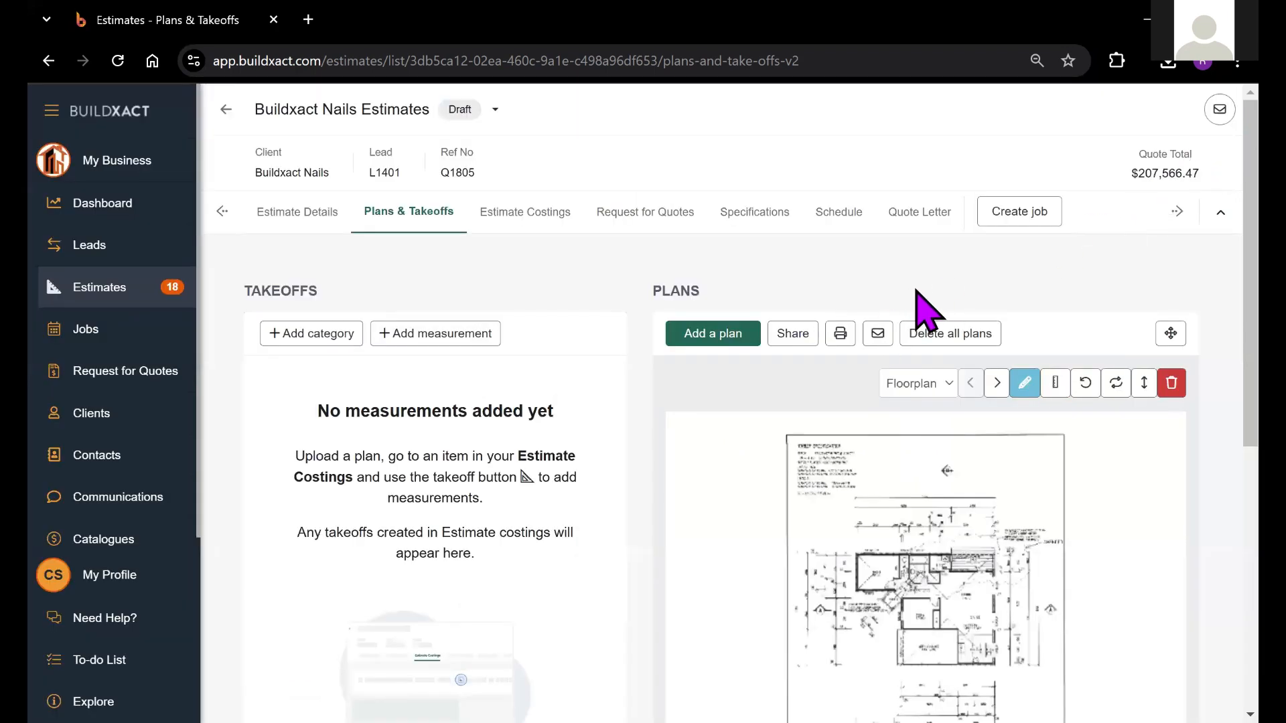
pyautogui.scroll(-1, 1191, 287)
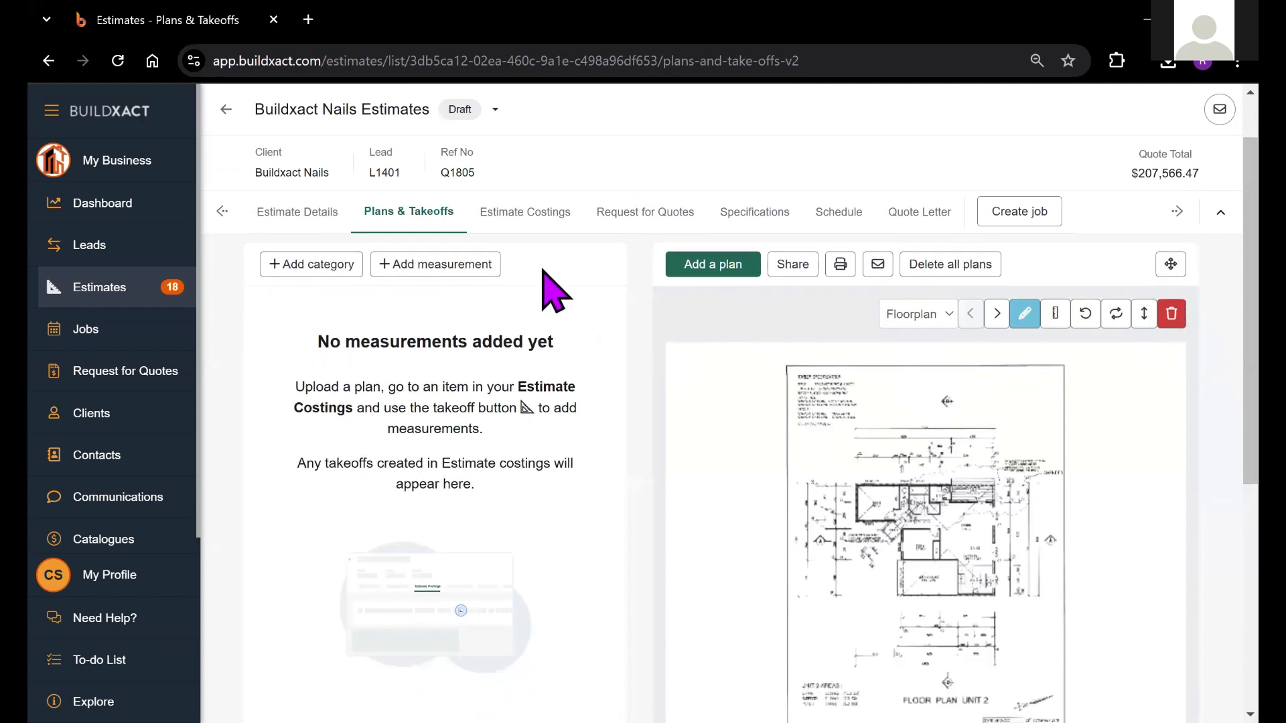